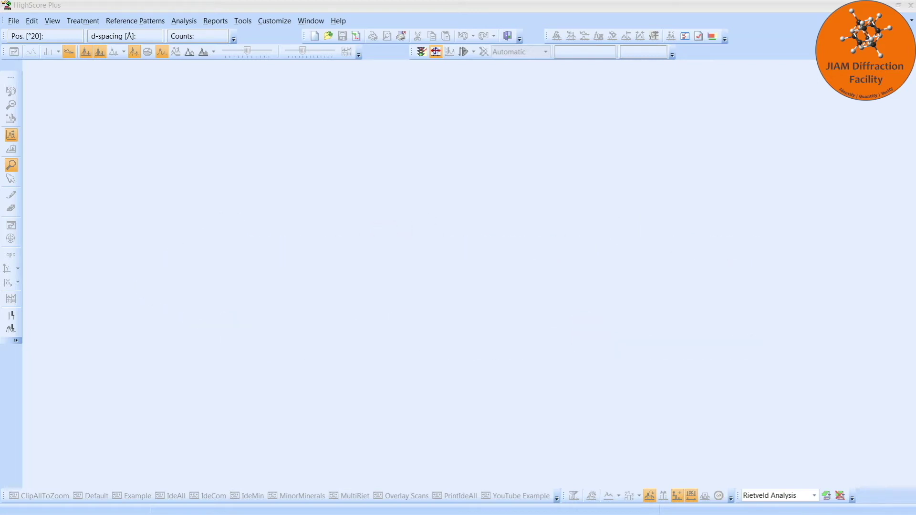
Start opening a data file and browse into C:\Program Files (x86).
{"action": "left_click", "coordinate": [13, 21]}
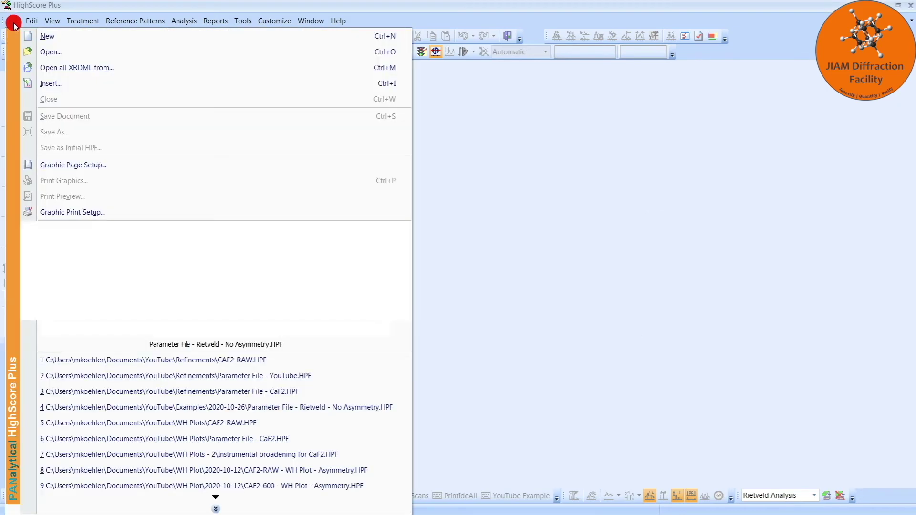
{"action": "left_click", "coordinate": [73, 52]}
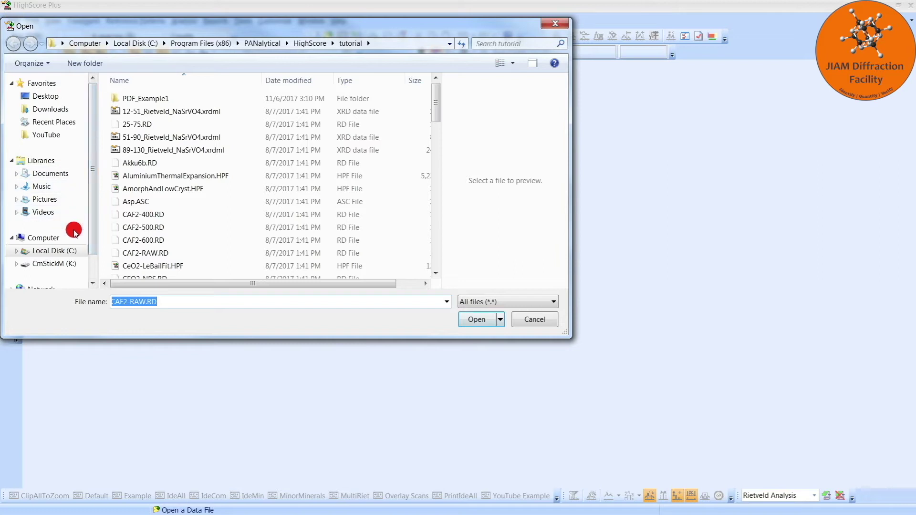
{"action": "left_click", "coordinate": [76, 257]}
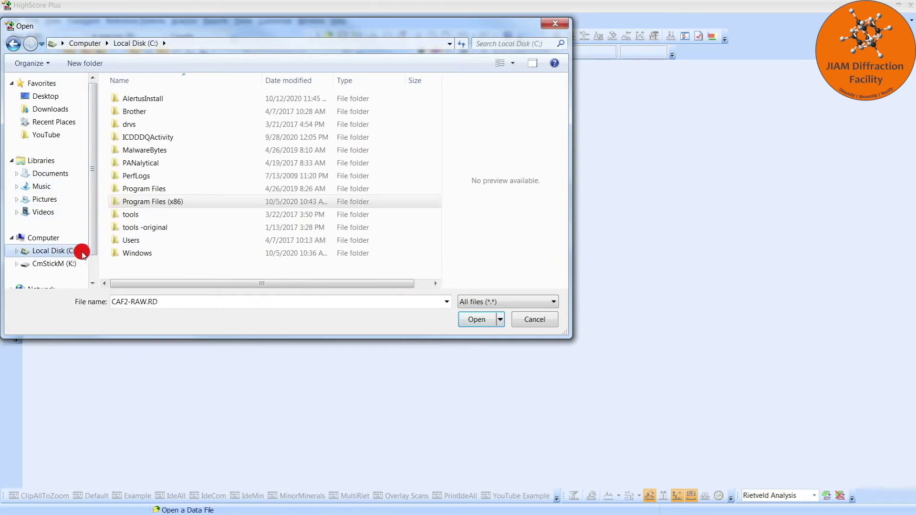
{"action": "double_click", "coordinate": [195, 202]}
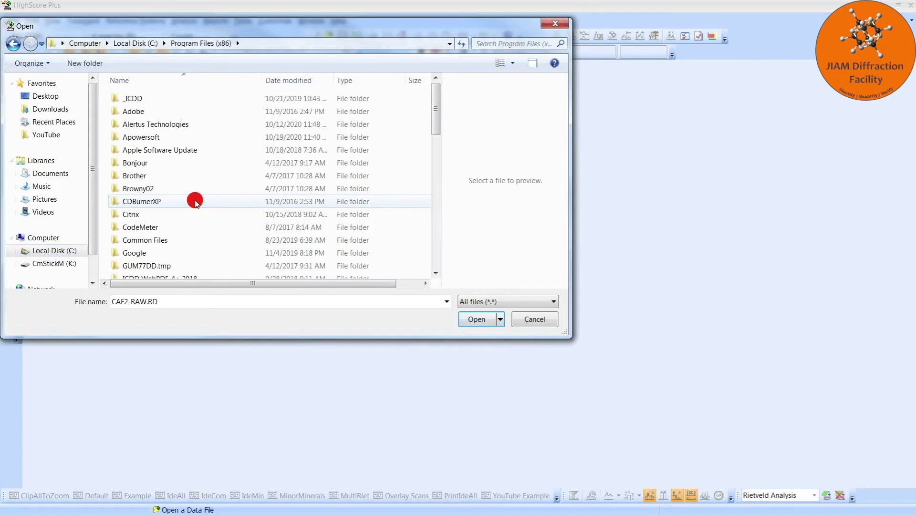
{"action": "scroll", "coordinate": [196, 203], "scroll_direction": "down", "scroll_amount": 8}
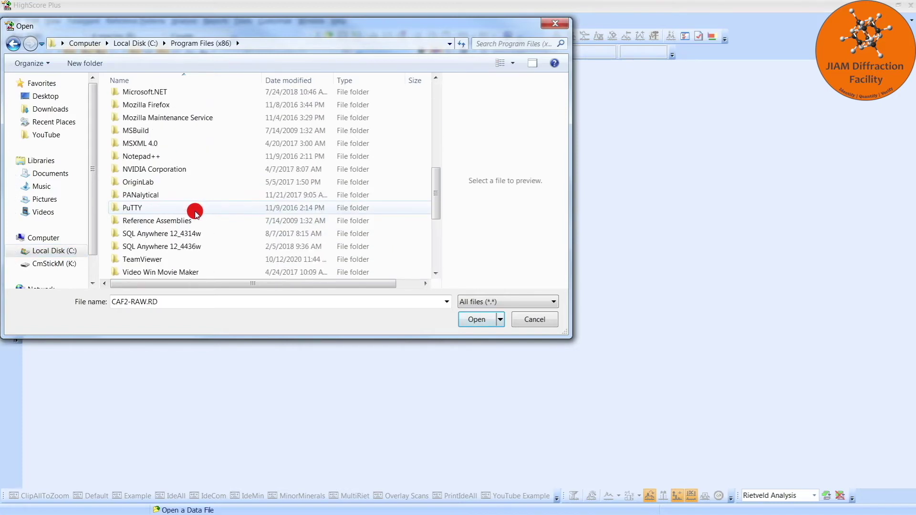
Go into PANalytical\HighScore\tutorial and open the CEO2-NBS.RD scan.
{"action": "double_click", "coordinate": [191, 195]}
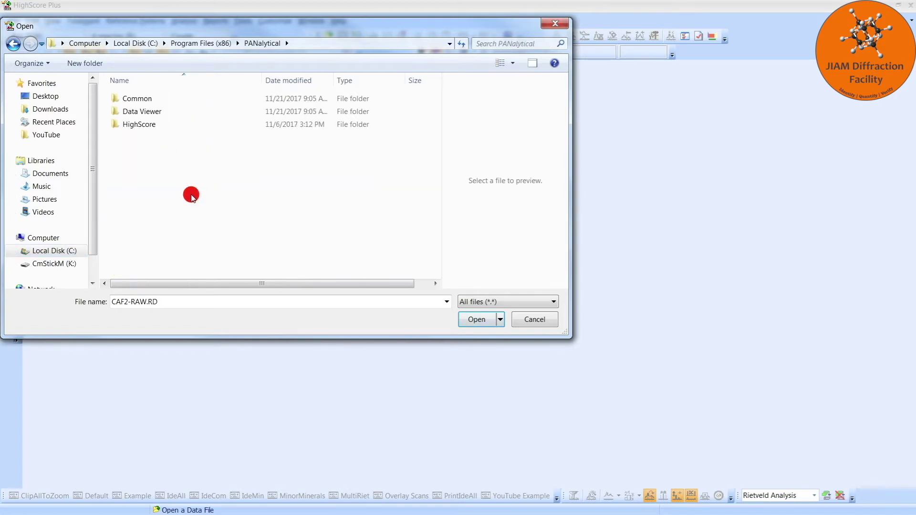
{"action": "double_click", "coordinate": [170, 124]}
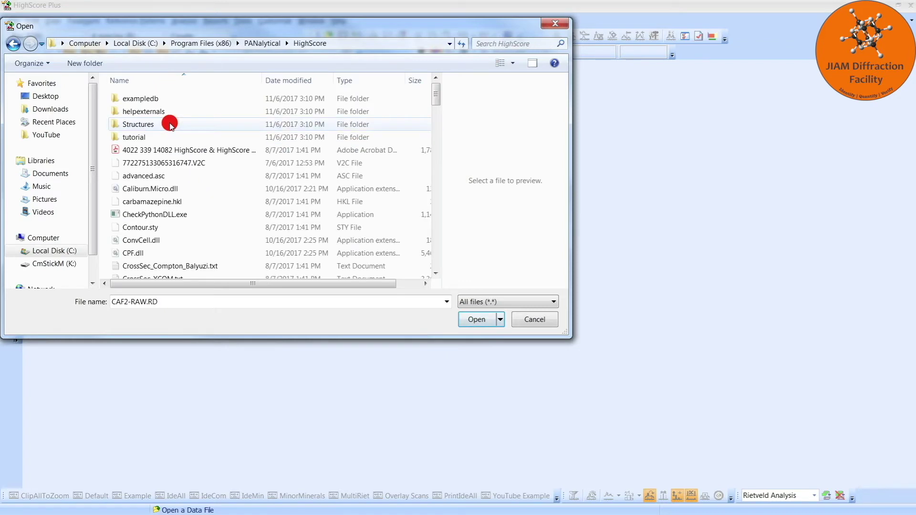
{"action": "double_click", "coordinate": [171, 138]}
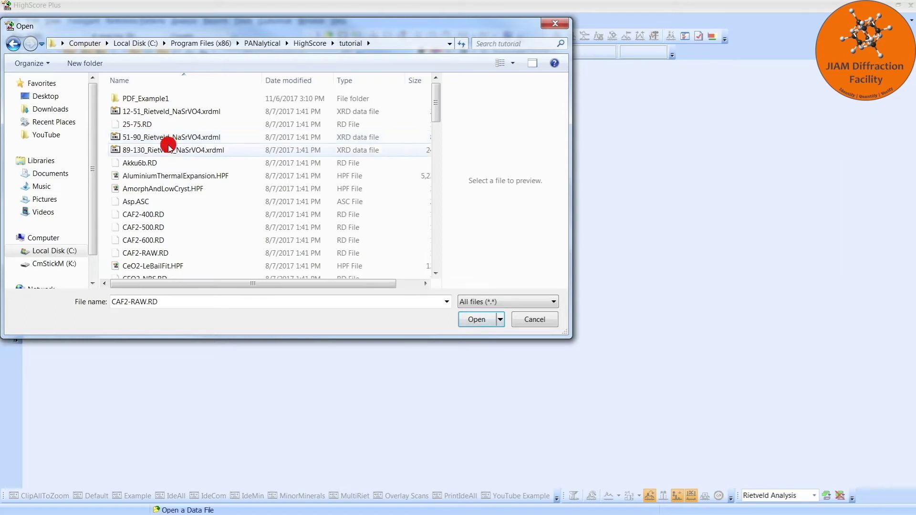
{"action": "scroll", "coordinate": [167, 152], "scroll_direction": "down", "scroll_amount": 3}
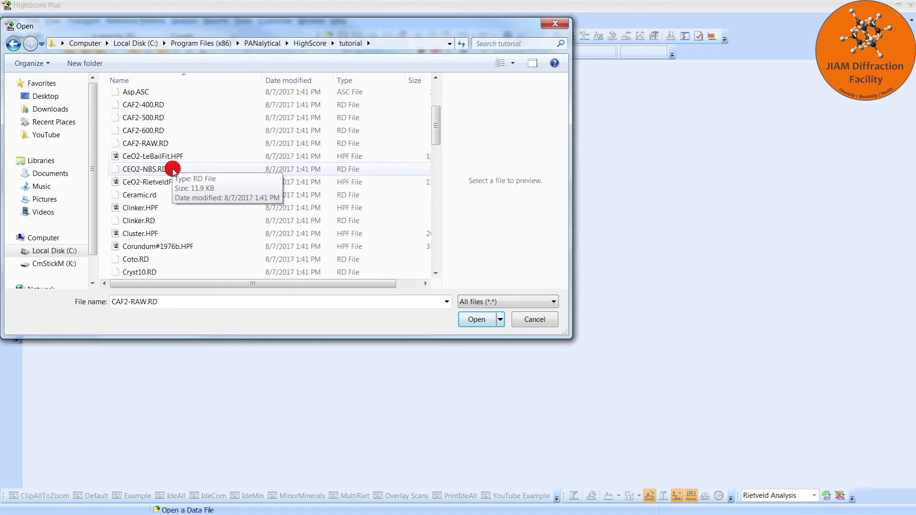
{"action": "double_click", "coordinate": [143, 169]}
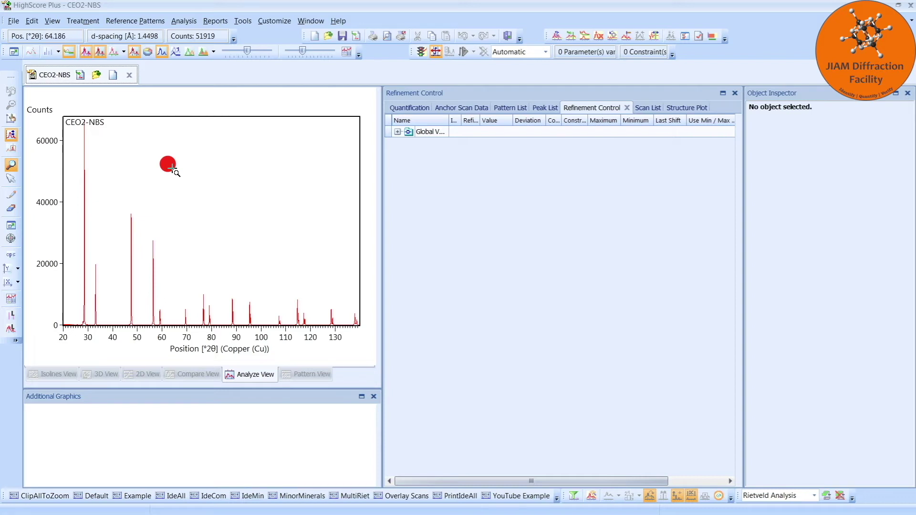
Look over the CEO2-NBS plot's context options without choosing one, then show the file commands.
{"action": "right_click", "coordinate": [172, 168]}
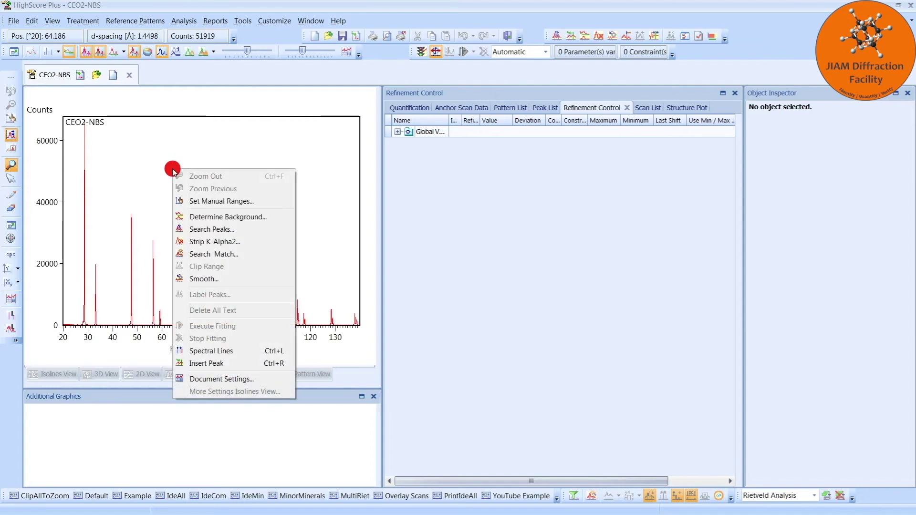
{"action": "left_click", "coordinate": [86, 131]}
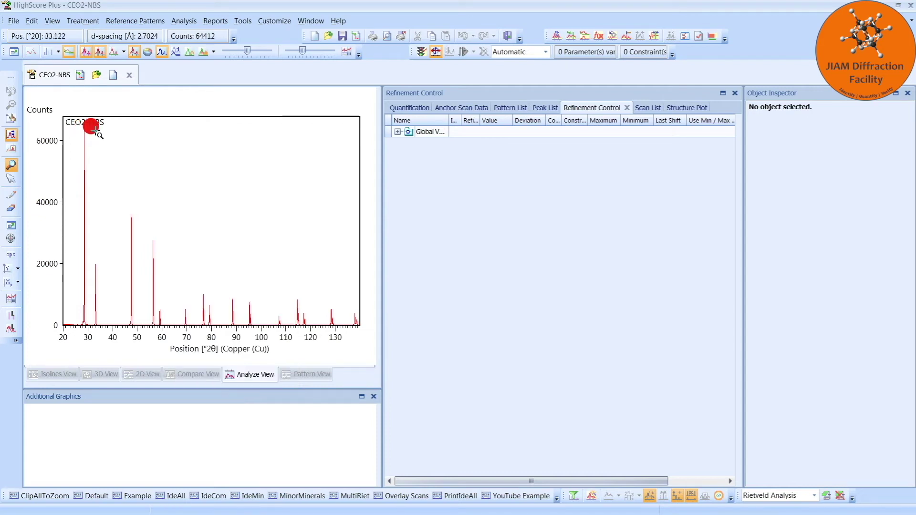
{"action": "left_click", "coordinate": [15, 21]}
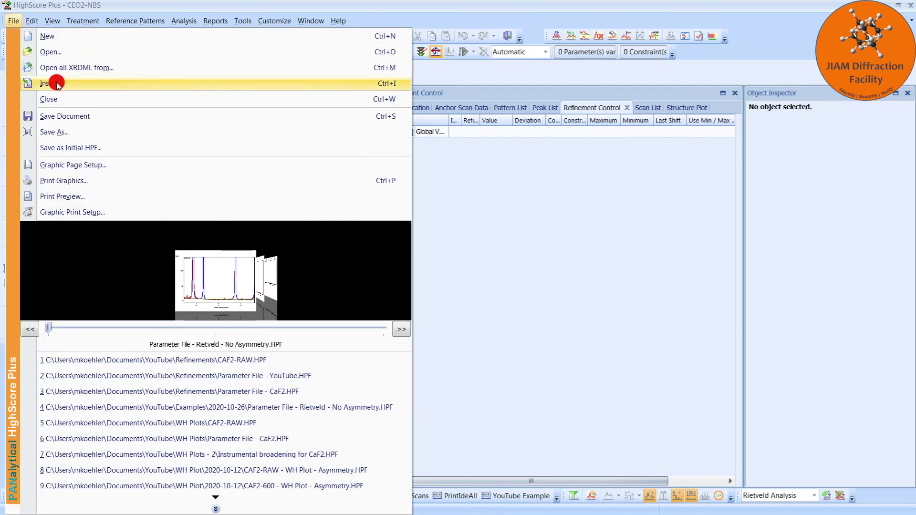
Import the Cerianite structure from Structures\Standard.CRY into the CEO2-NBS document.
{"action": "left_click", "coordinate": [460, 180]}
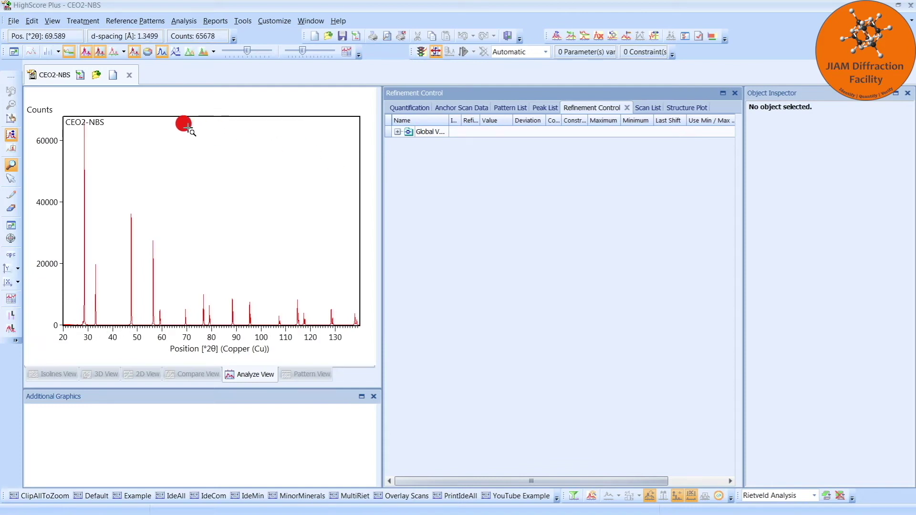
{"action": "left_click", "coordinate": [80, 77]}
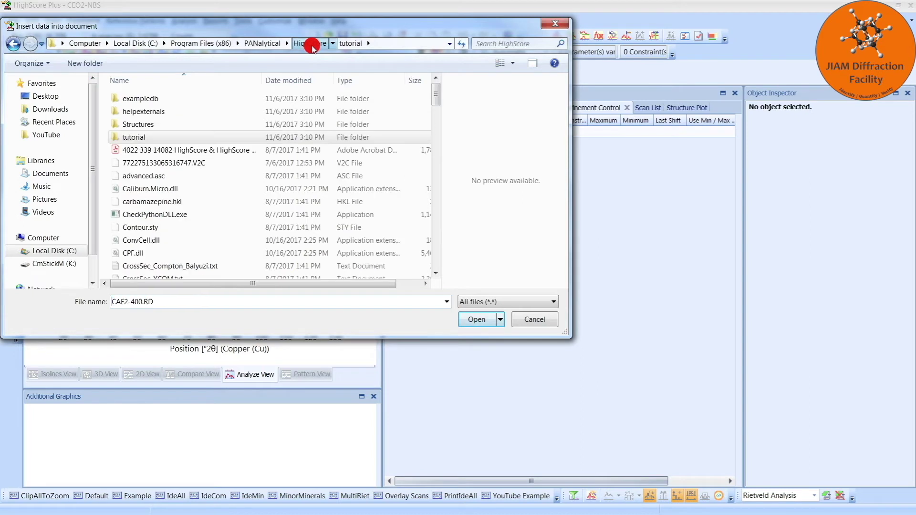
{"action": "double_click", "coordinate": [161, 125]}
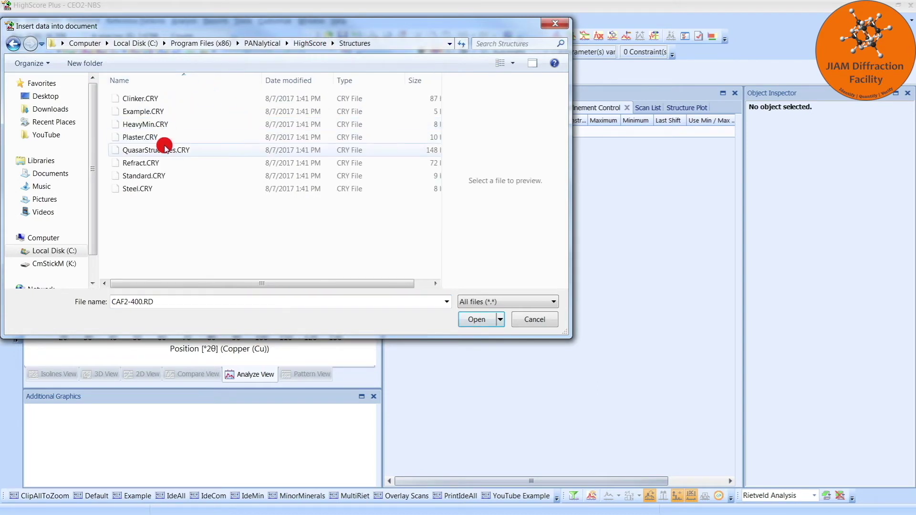
{"action": "double_click", "coordinate": [166, 178]}
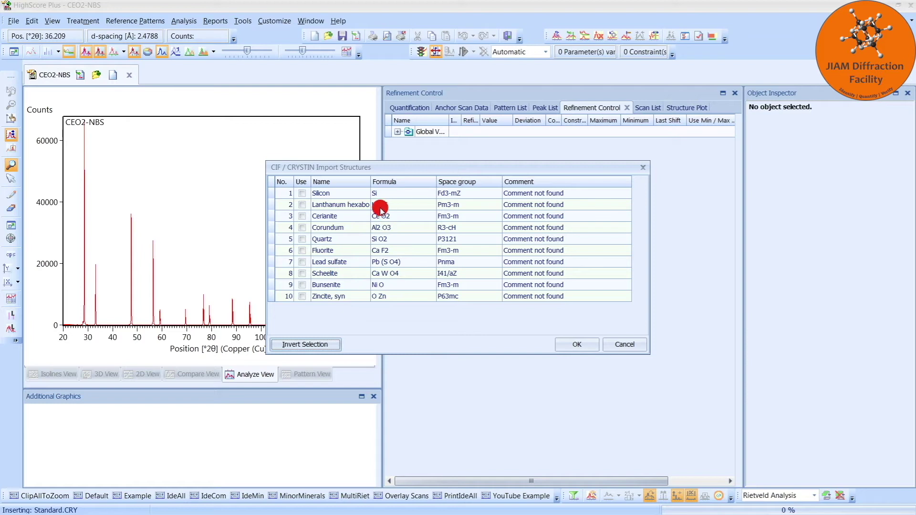
{"action": "left_click", "coordinate": [302, 218]}
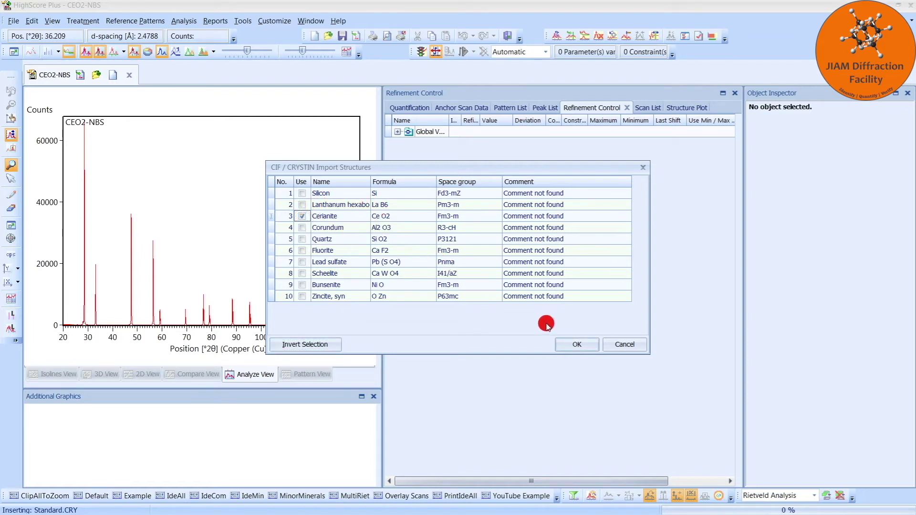
{"action": "left_click", "coordinate": [574, 344]}
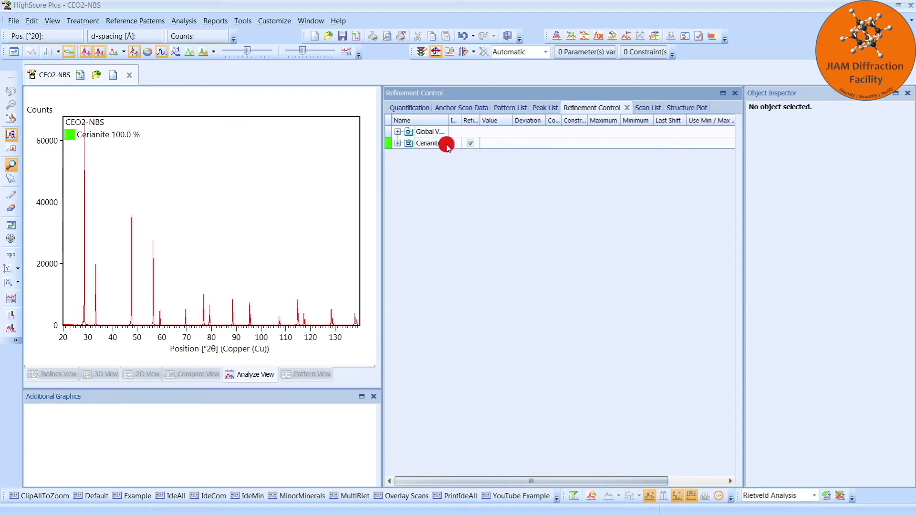
In Global Variables, set Solver Tolerance to 0.0001 and enable error calculation.
{"action": "left_click", "coordinate": [434, 133]}
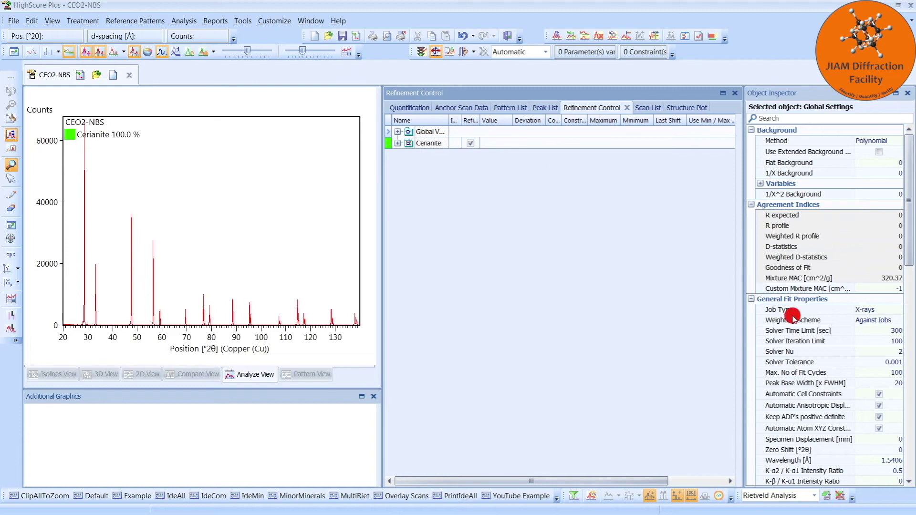
{"action": "left_click", "coordinate": [896, 361]}
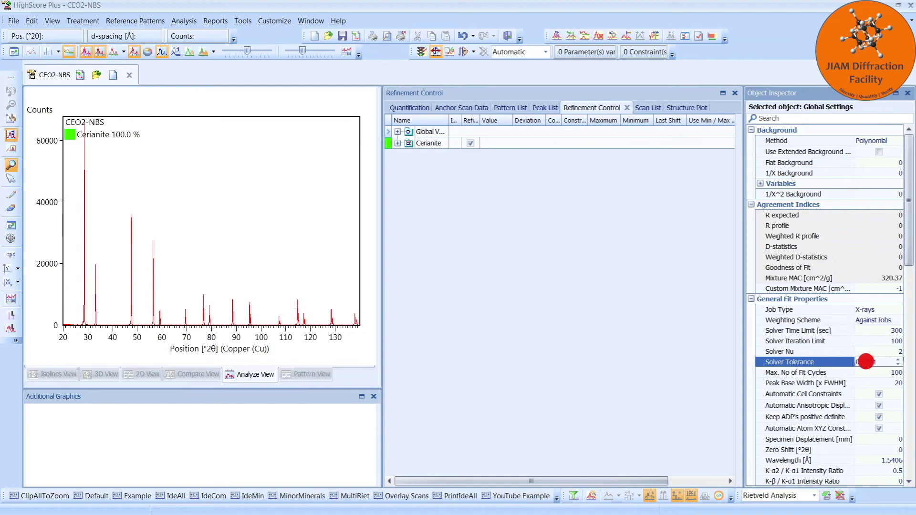
{"action": "left_click", "coordinate": [866, 362]}
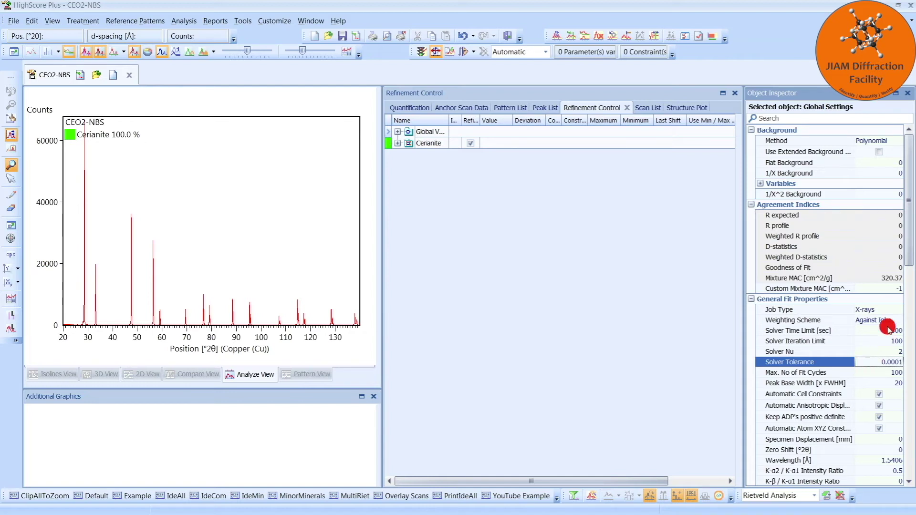
{"action": "mouse_move", "coordinate": [908, 268]}
{"action": "left_mouse_down"}
{"action": "mouse_move", "coordinate": [905, 329]}
{"action": "mouse_move", "coordinate": [883, 327]}
{"action": "left_mouse_up"}
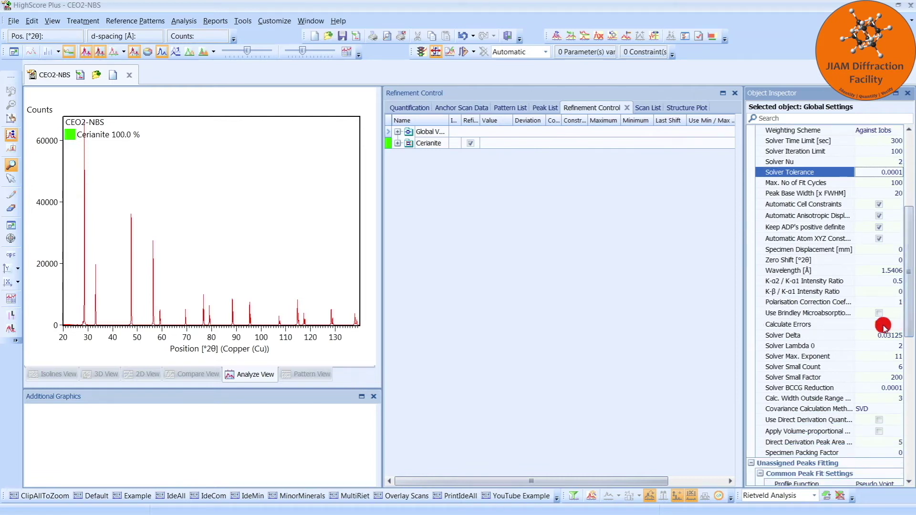
{"action": "left_click", "coordinate": [879, 325]}
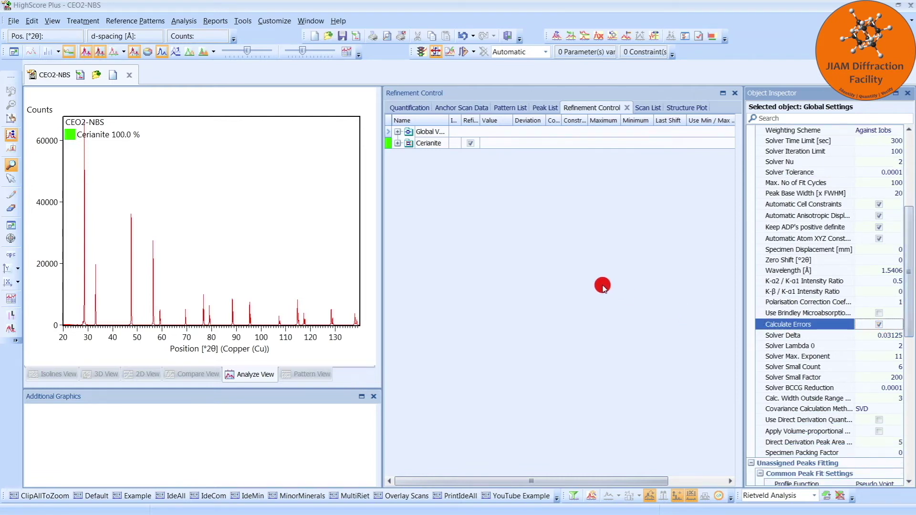
Show the Cerianite phase properties and widen the name column so names read in full.
{"action": "left_click", "coordinate": [432, 142]}
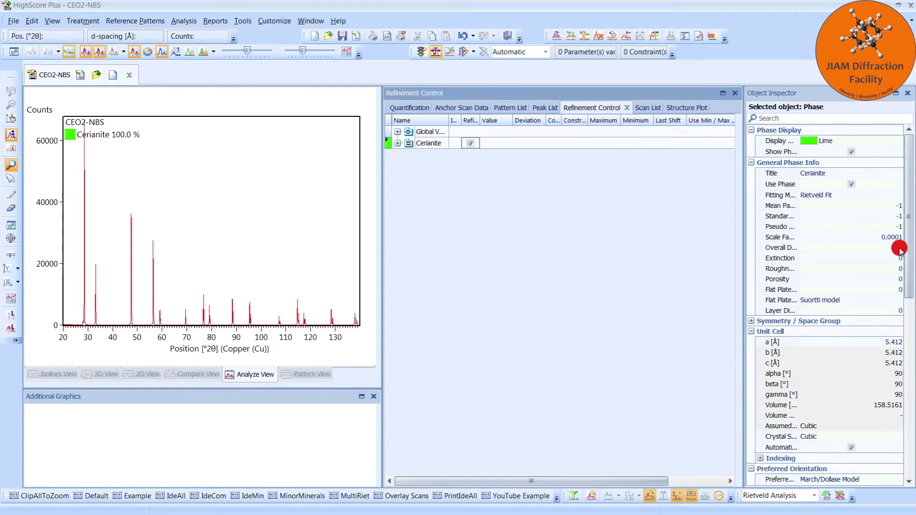
{"action": "left_click_drag", "start_coordinate": [908, 251], "coordinate": [910, 397]}
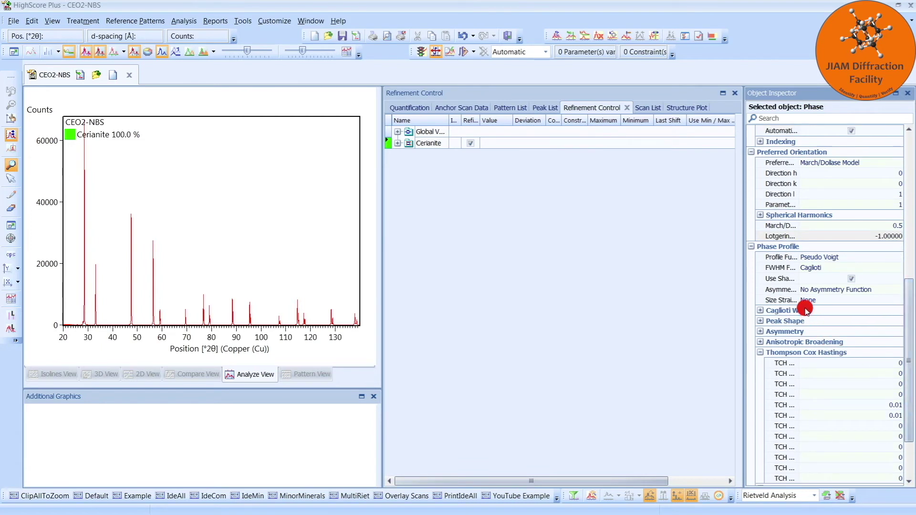
{"action": "left_click_drag", "start_coordinate": [799, 298], "coordinate": [828, 299]}
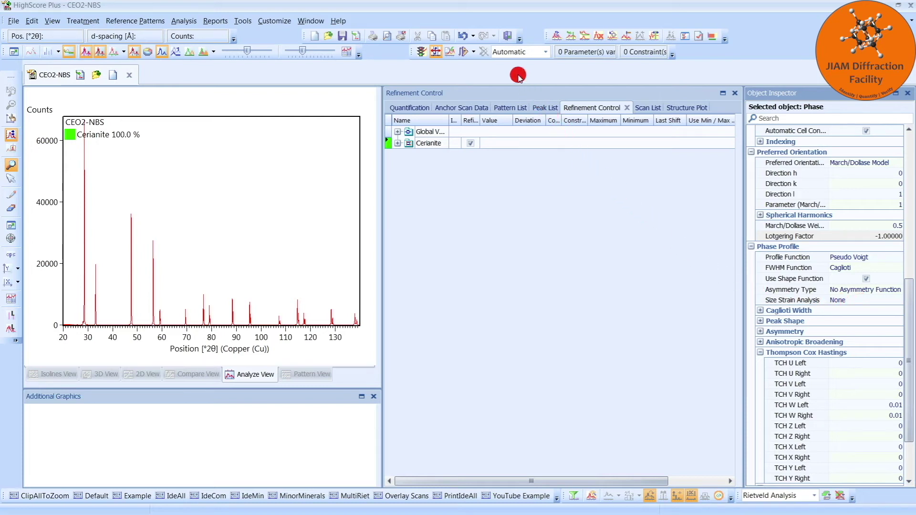
Run the <Phase fit> Size-Strain Analysis R fit strategy.
{"action": "left_click", "coordinate": [474, 52]}
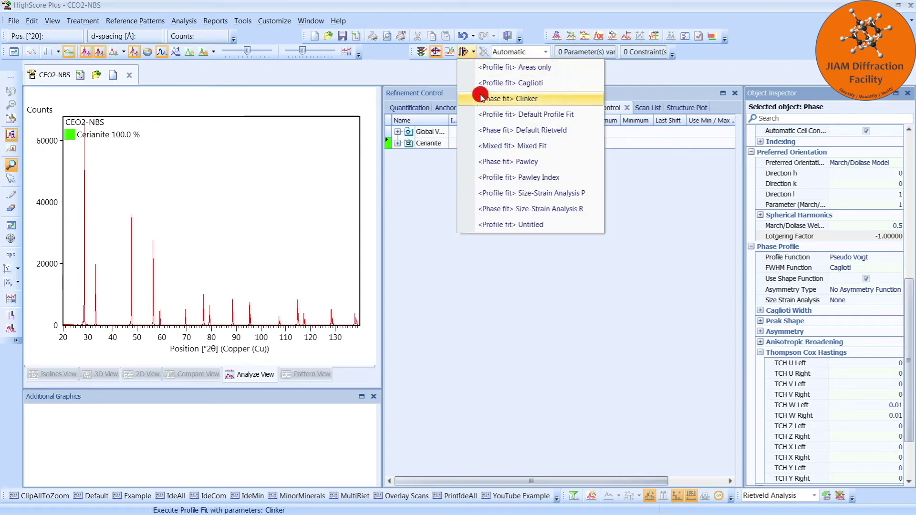
{"action": "left_click", "coordinate": [586, 210]}
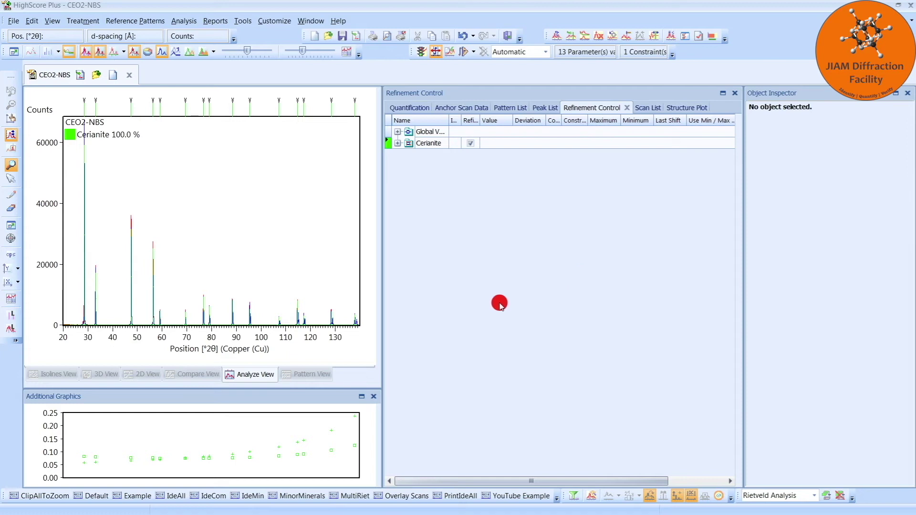
Zoom to the three peaks between about 44° and 62° 2θ and auto-scale the intensity.
{"action": "left_click_drag", "start_coordinate": [308, 321], "coordinate": [120, 316]}
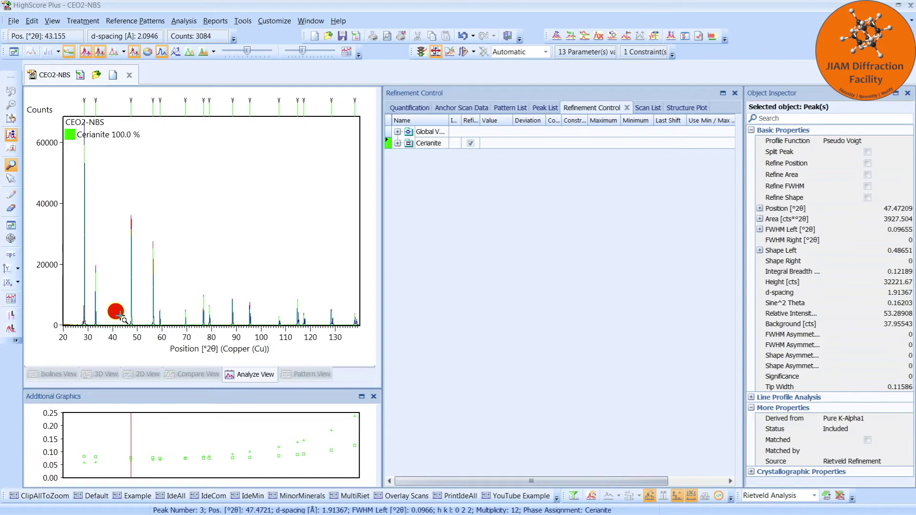
{"action": "left_click_drag", "start_coordinate": [120, 316], "coordinate": [167, 329]}
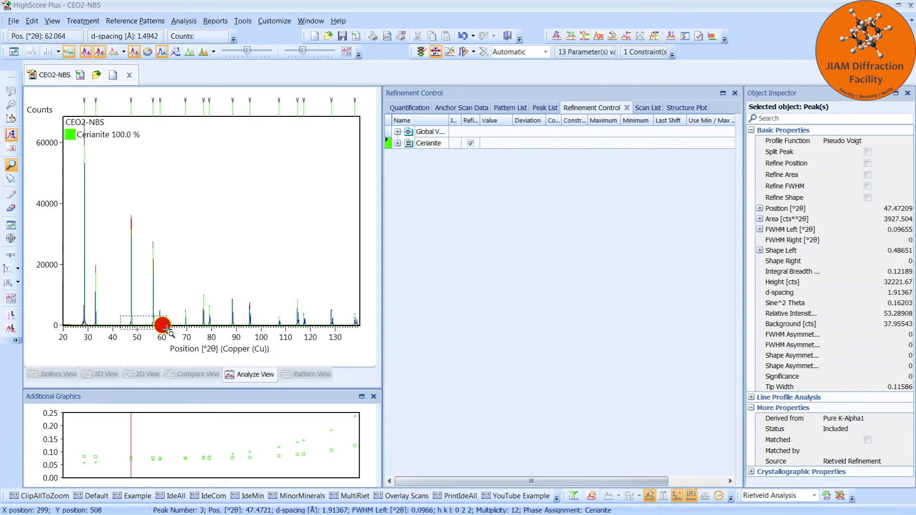
{"action": "left_click_drag", "start_coordinate": [166, 329], "coordinate": [166, 328]}
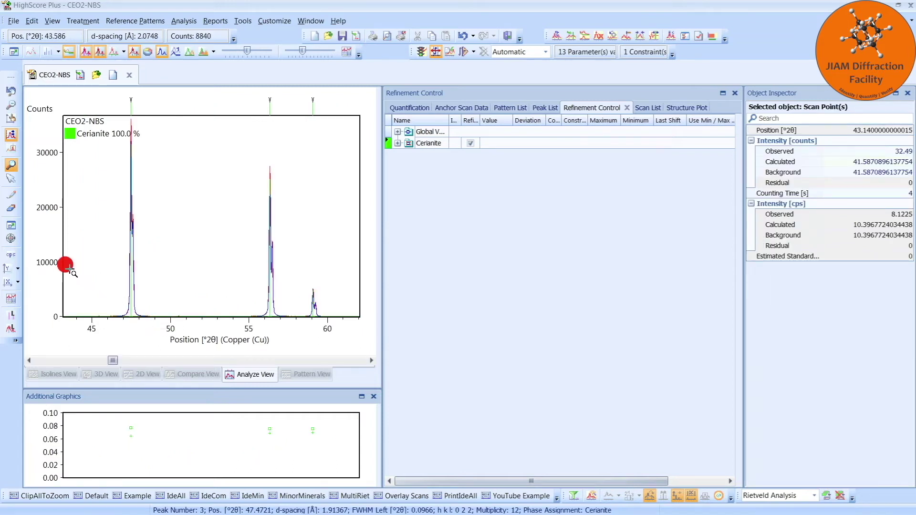
{"action": "left_click_drag", "start_coordinate": [129, 285], "coordinate": [361, 321]}
{"action": "left_click", "coordinate": [265, 258]}
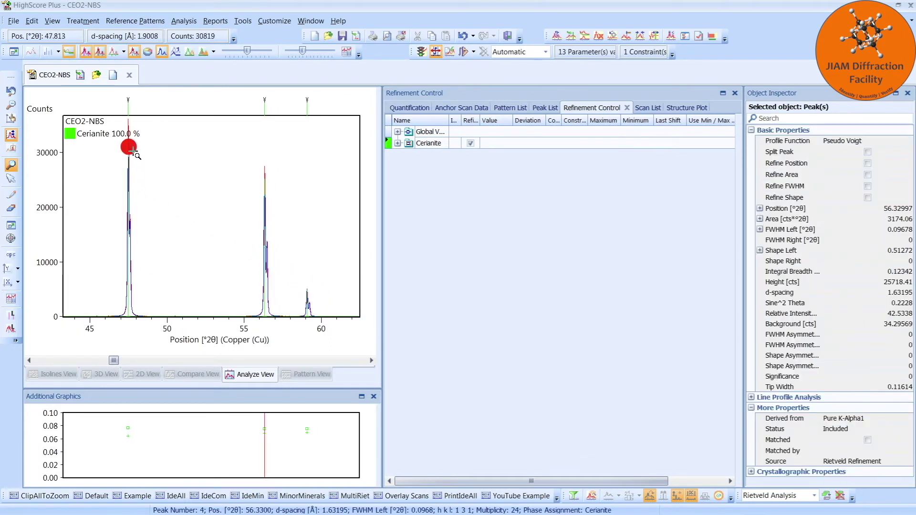
{"action": "left_click", "coordinate": [13, 137]}
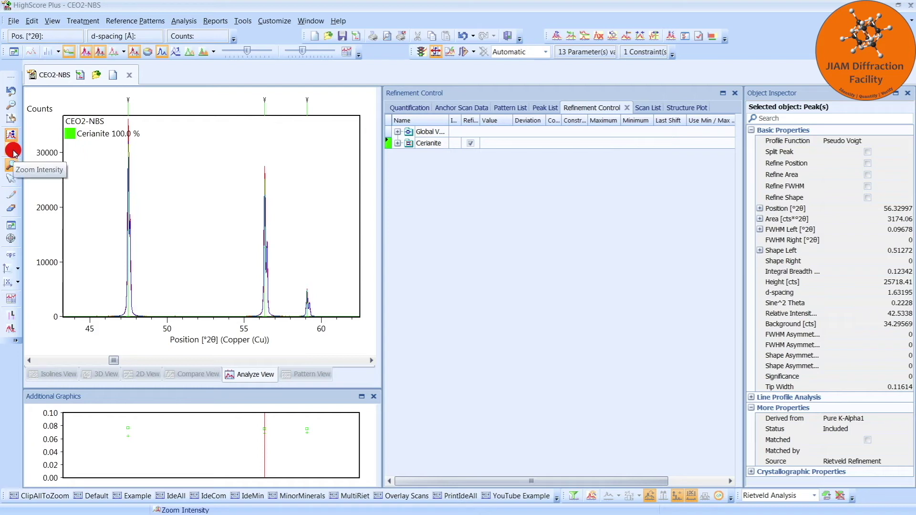
Stretch the intensity axis to about 6000, then about 2500 counts, to show the peak bases.
{"action": "left_click", "coordinate": [13, 151]}
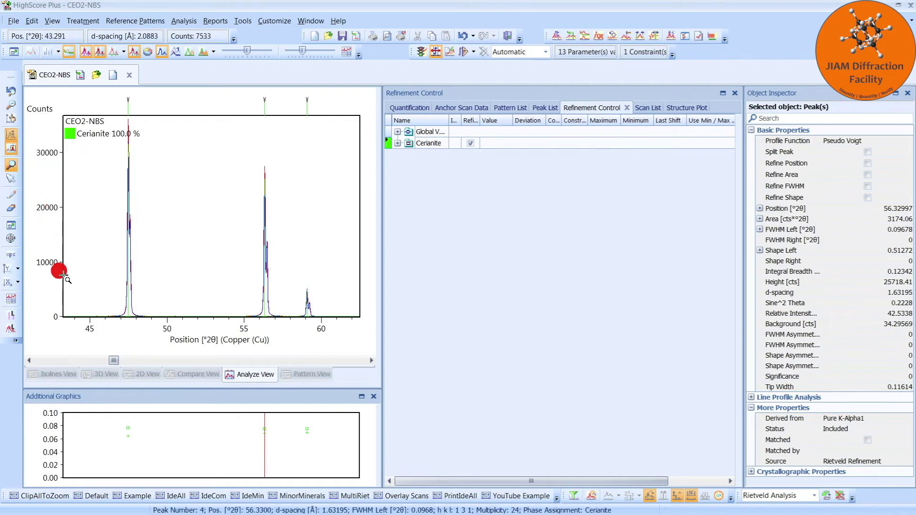
{"action": "left_click_drag", "start_coordinate": [58, 277], "coordinate": [357, 317]}
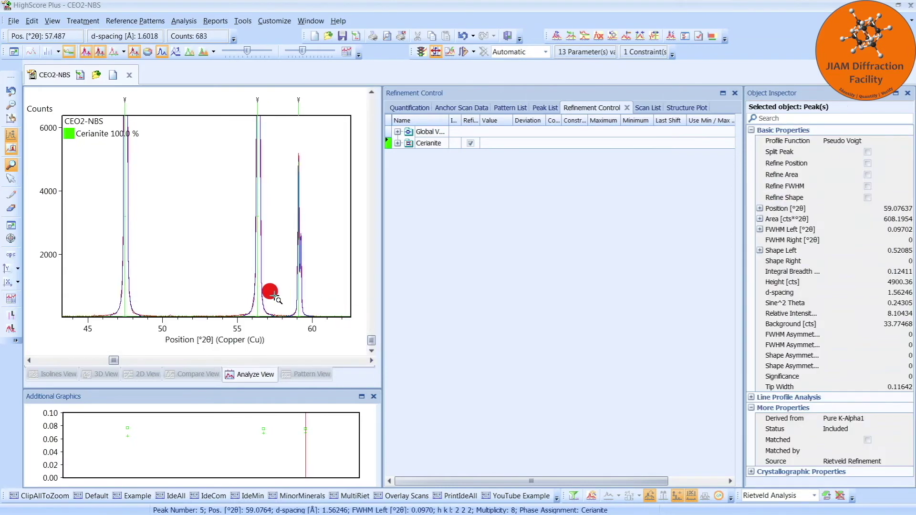
{"action": "left_click_drag", "start_coordinate": [57, 223], "coordinate": [354, 329]}
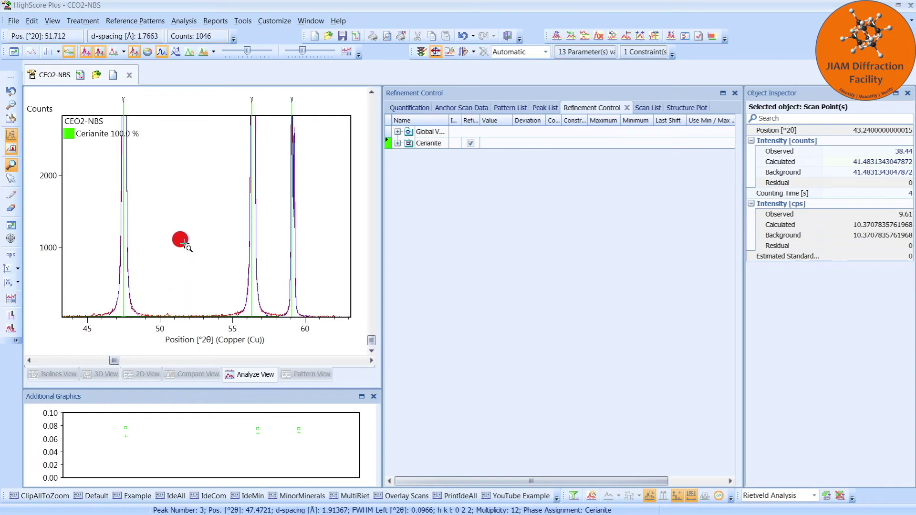
{"action": "right_click", "coordinate": [184, 244]}
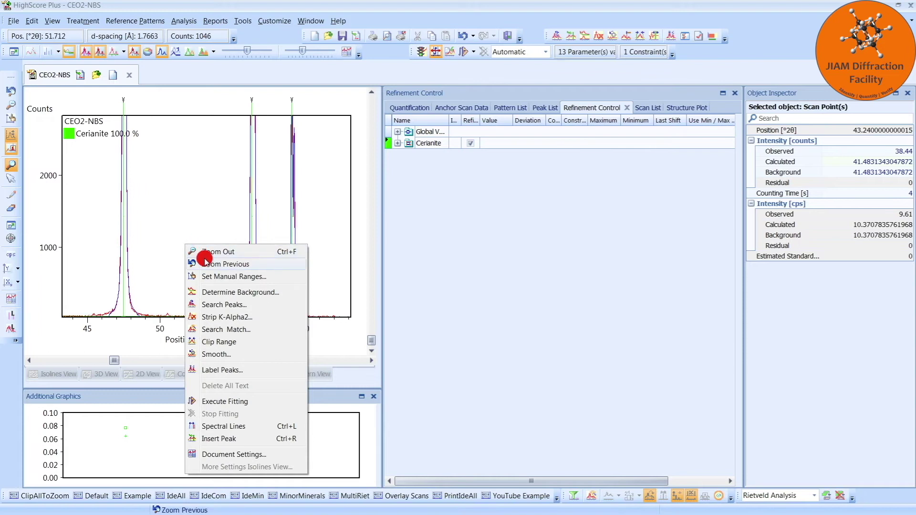
Set the plot's manual minimum intensity from 34.98 to 0 counts.
{"action": "left_click", "coordinate": [223, 277]}
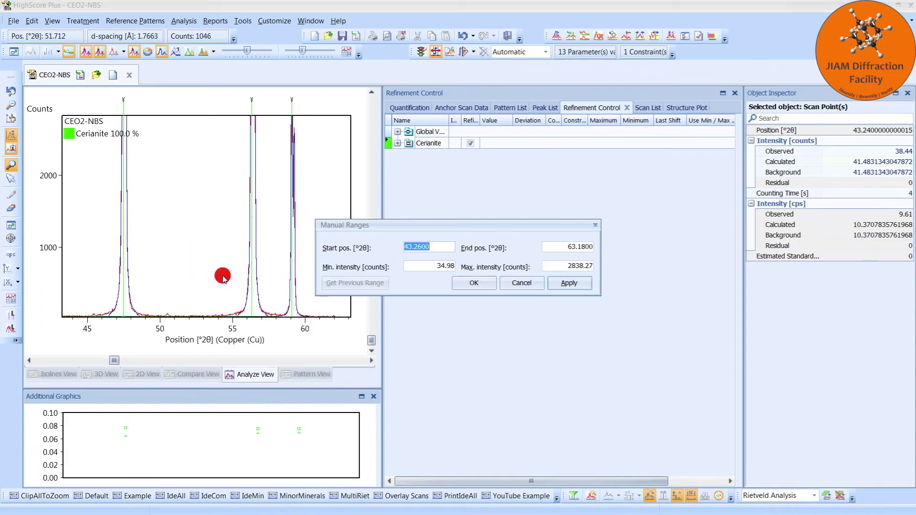
{"action": "left_click", "coordinate": [416, 264]}
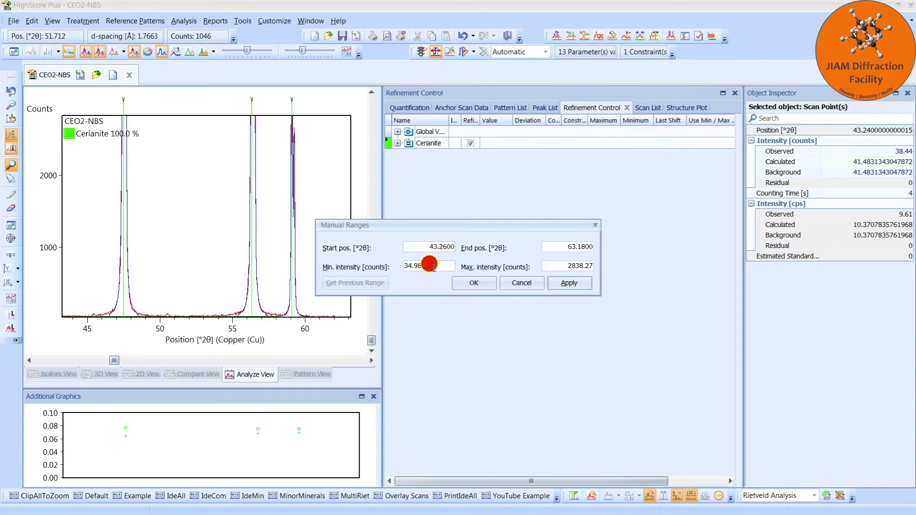
{"action": "left_click_drag", "start_coordinate": [420, 264], "coordinate": [382, 268]}
{"action": "type", "text": "0"}
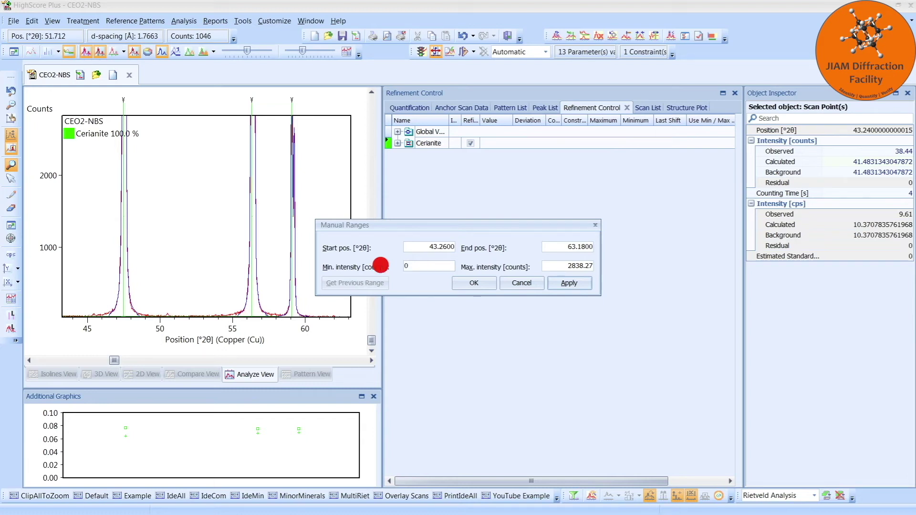
{"action": "left_click", "coordinate": [477, 283]}
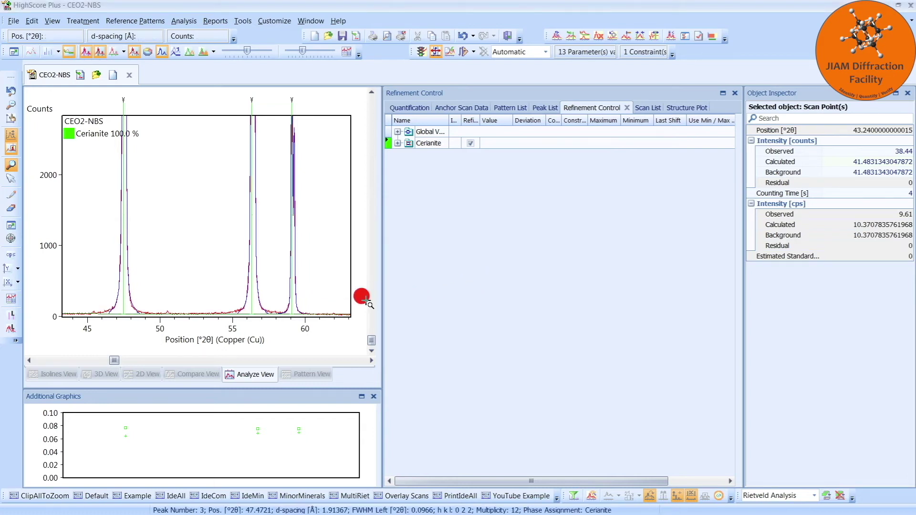
{"action": "left_click", "coordinate": [260, 308]}
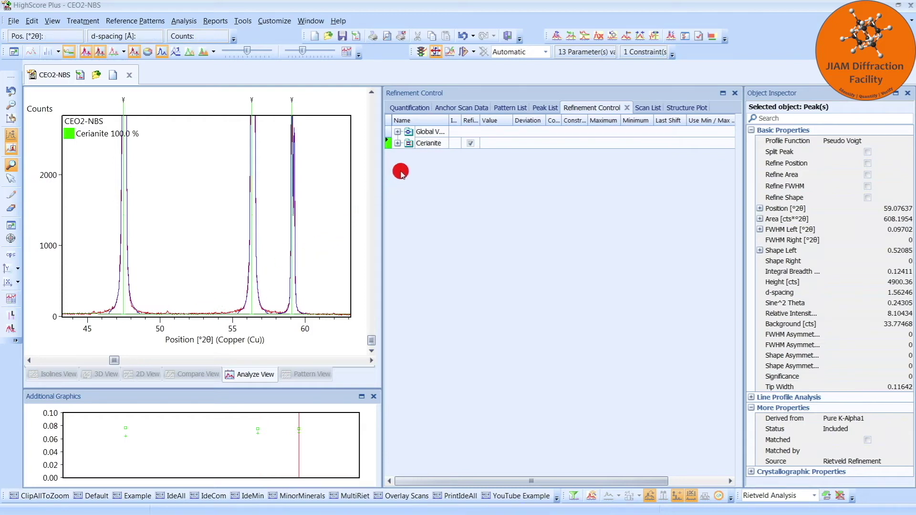
Show the Global Variables refinement settings.
{"action": "left_click", "coordinate": [429, 132]}
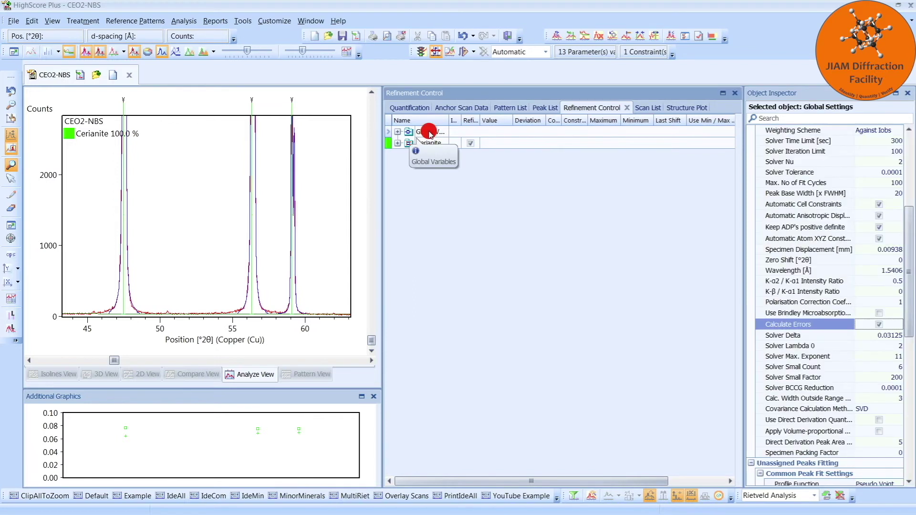
Set Peak Base Width to 30 FWHM, rerun Size-Strain Analysis R, and check the 59° peak.
{"action": "left_click", "coordinate": [886, 194]}
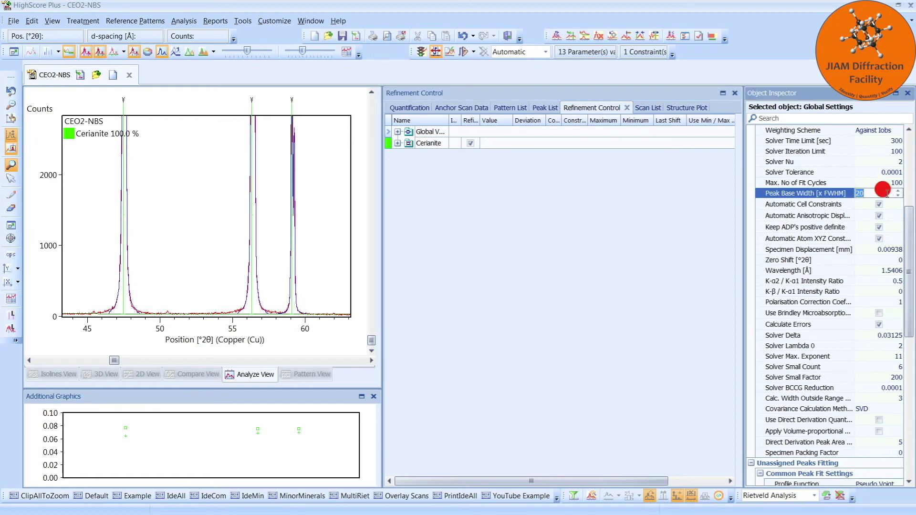
{"action": "type", "text": "30"}
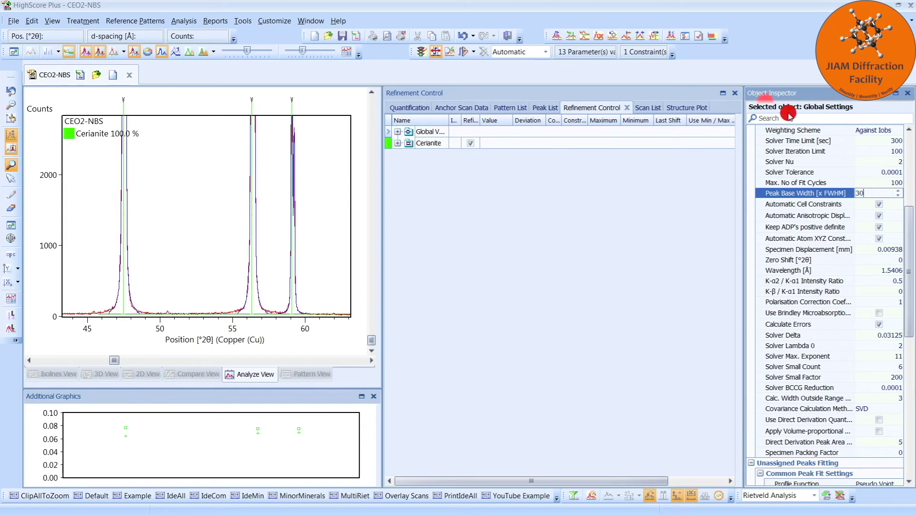
{"action": "left_click", "coordinate": [474, 52]}
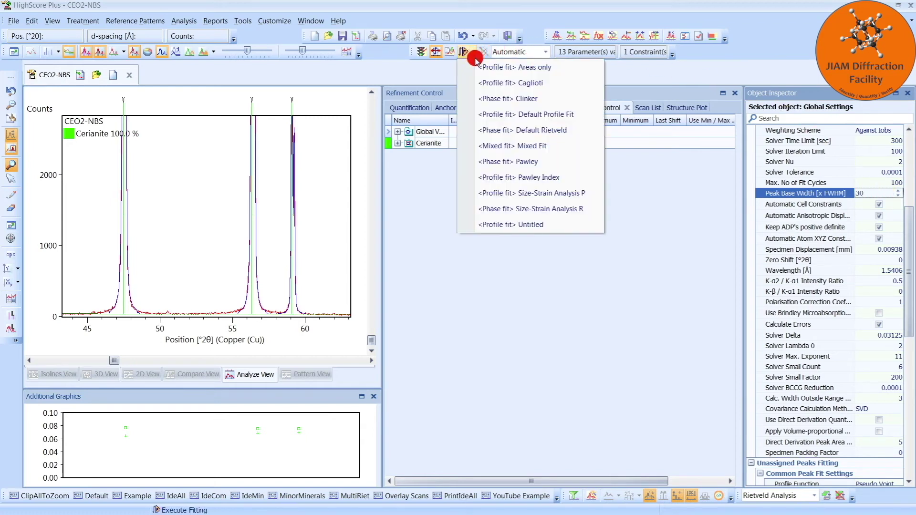
{"action": "left_click", "coordinate": [588, 211]}
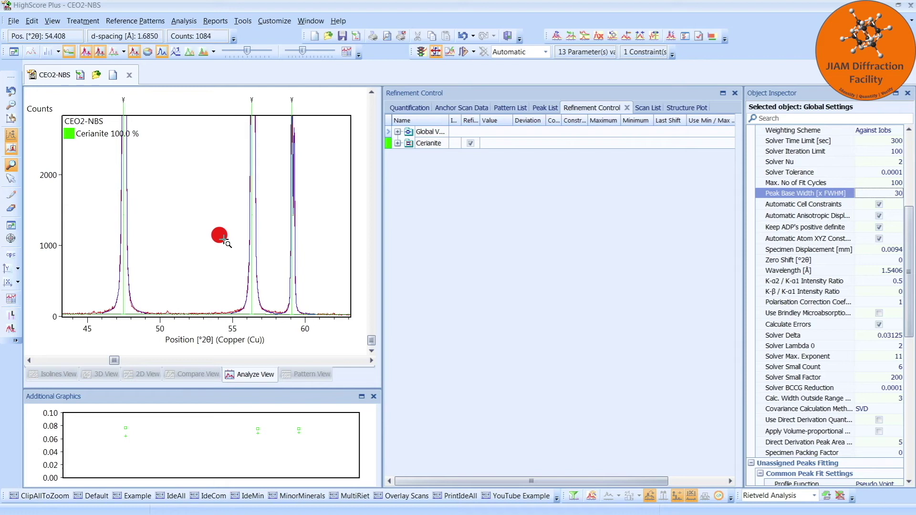
{"action": "left_click", "coordinate": [287, 208]}
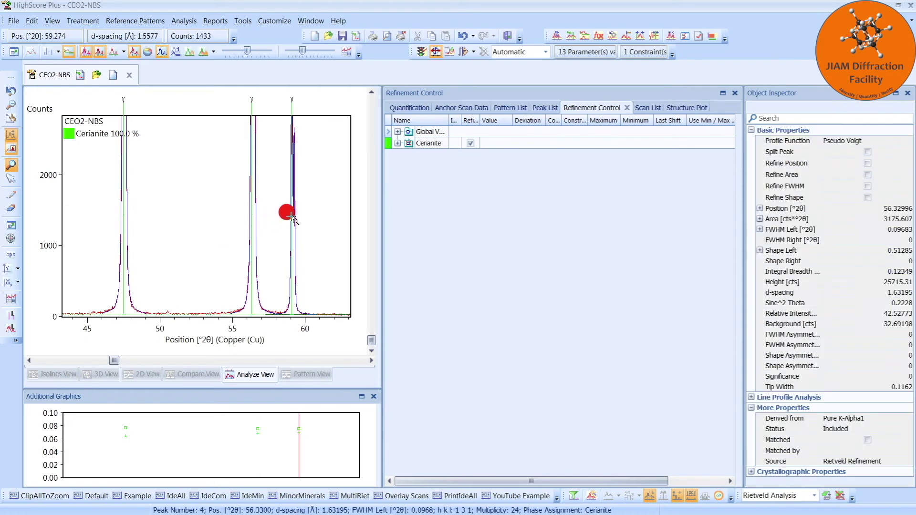
Mark Cerianite's Caglioti V Left, Caglioti W Left and Peak Shape 2 Left profile variables for refinement.
{"action": "double_click", "coordinate": [396, 143]}
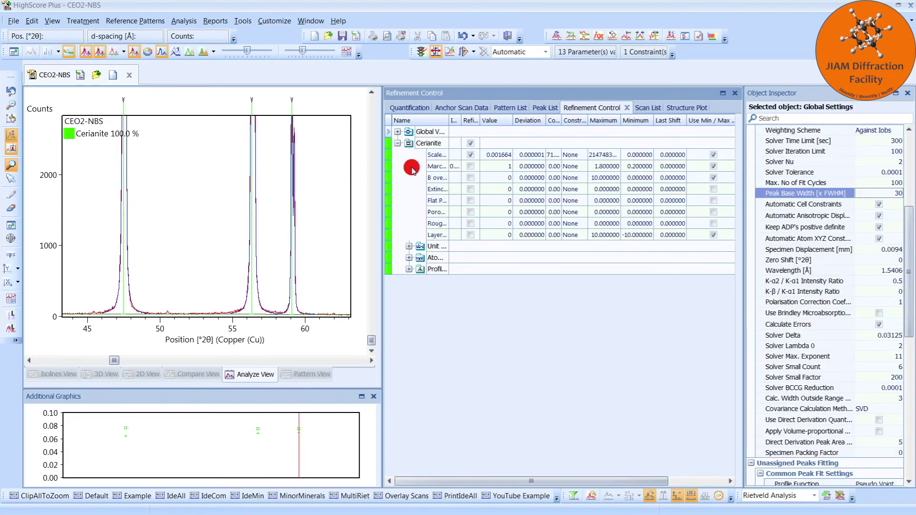
{"action": "left_click_drag", "start_coordinate": [448, 121], "coordinate": [499, 121]}
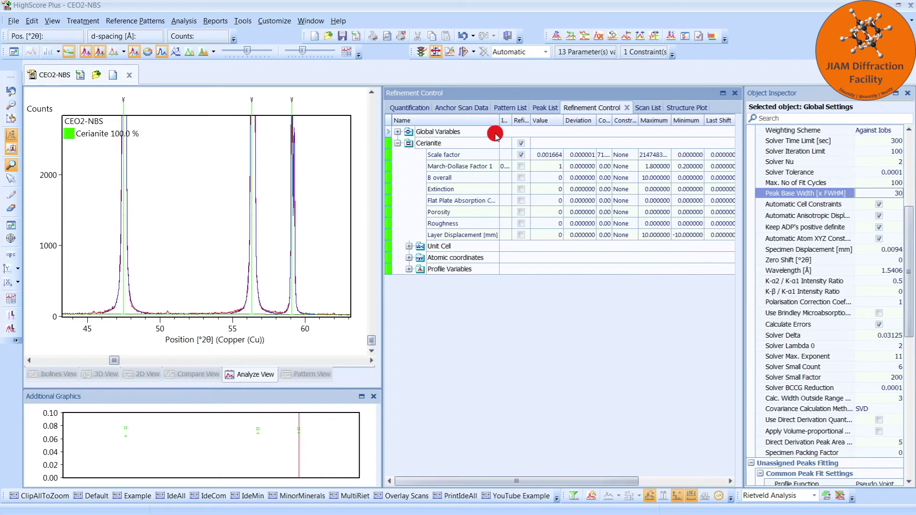
{"action": "left_click", "coordinate": [409, 269]}
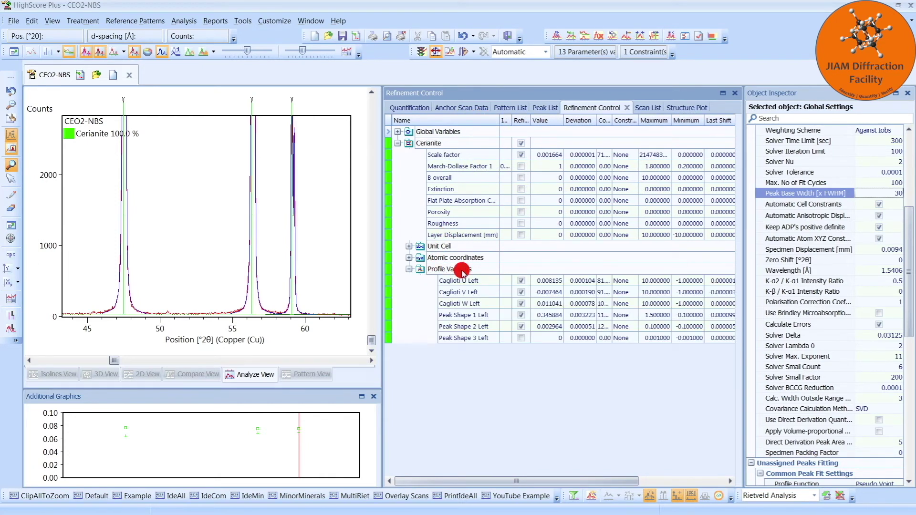
{"action": "left_click", "coordinate": [522, 293]}
{"action": "left_click", "coordinate": [521, 303]}
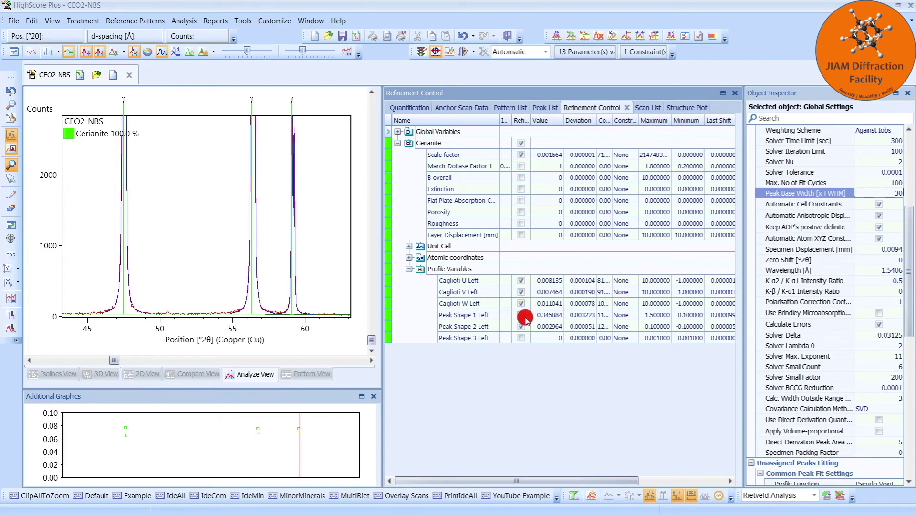
{"action": "left_click", "coordinate": [521, 326]}
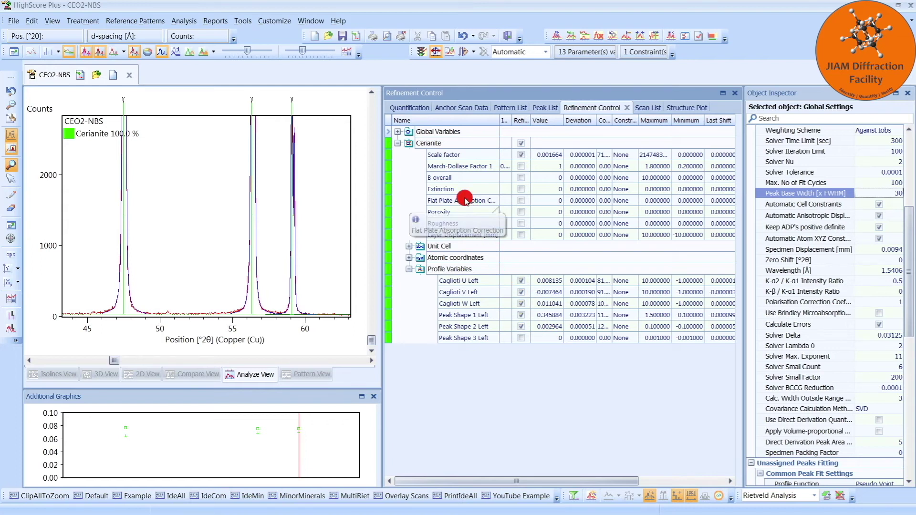
{"action": "right_click", "coordinate": [429, 143]}
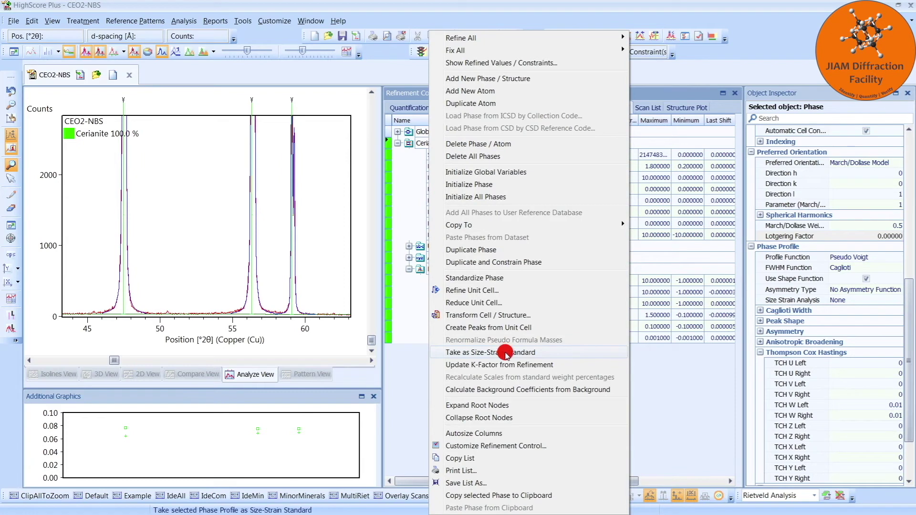
Take the refined Cerianite profile as the size-strain standard and show the Global Variables properties.
{"action": "left_click", "coordinate": [541, 352]}
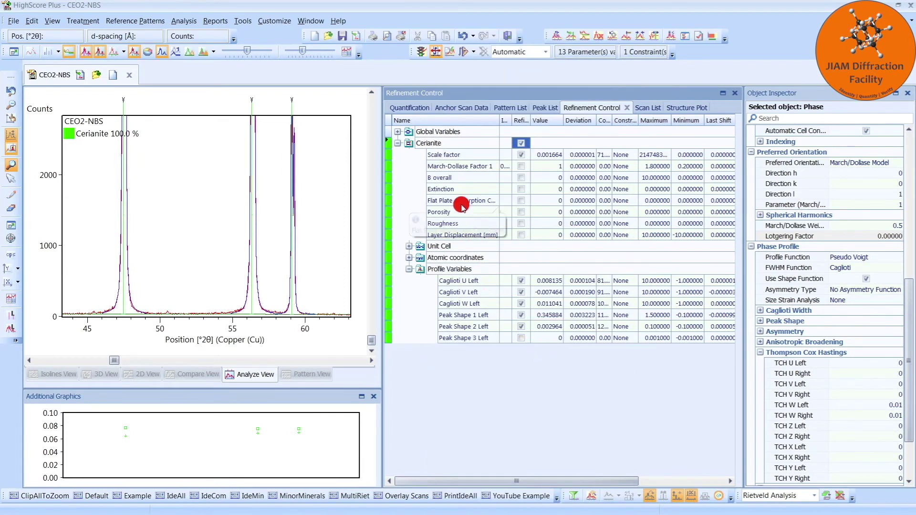
{"action": "left_click", "coordinate": [450, 132]}
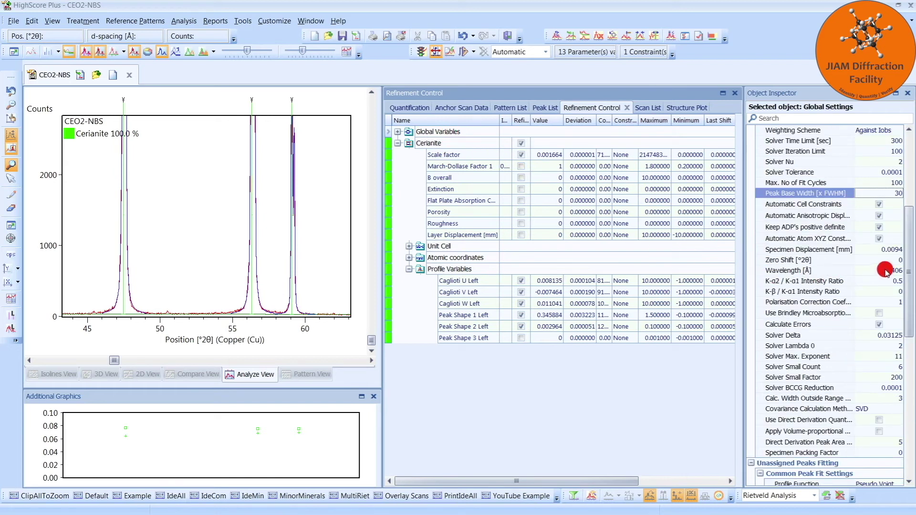
{"action": "left_click_drag", "start_coordinate": [905, 263], "coordinate": [910, 409]}
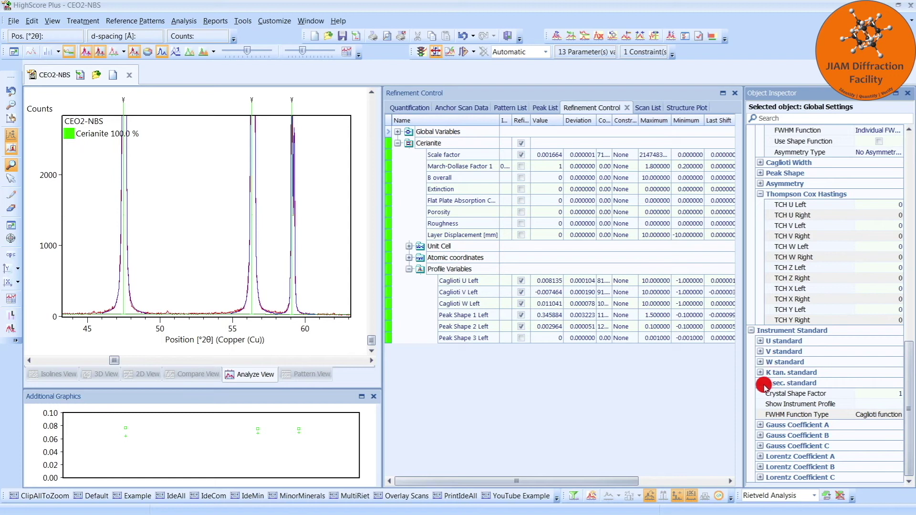
Expand the Instrument Standard U, V, W, K tan. and K sec. values (U 0.00814, V −0.00746, W 0.01104).
{"action": "left_click", "coordinate": [762, 383]}
{"action": "left_click", "coordinate": [760, 373]}
{"action": "left_click", "coordinate": [762, 362]}
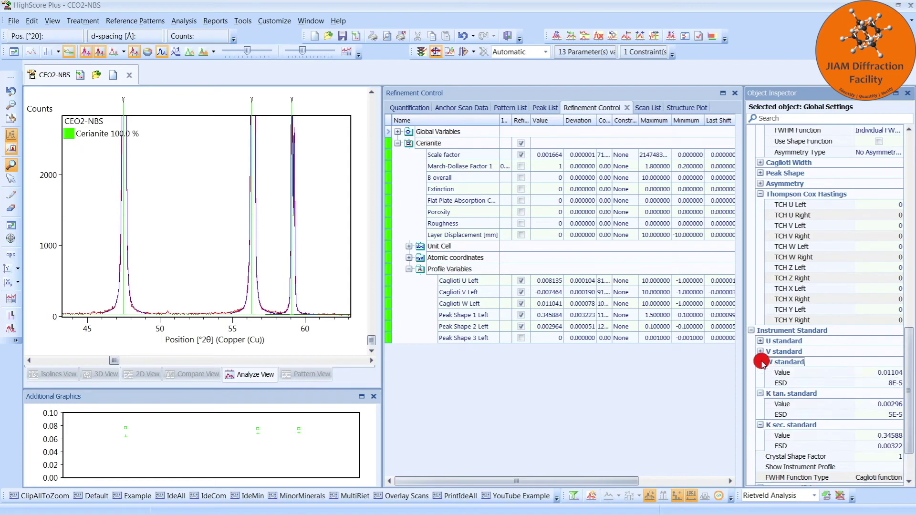
{"action": "left_click", "coordinate": [760, 352]}
{"action": "left_click", "coordinate": [761, 341]}
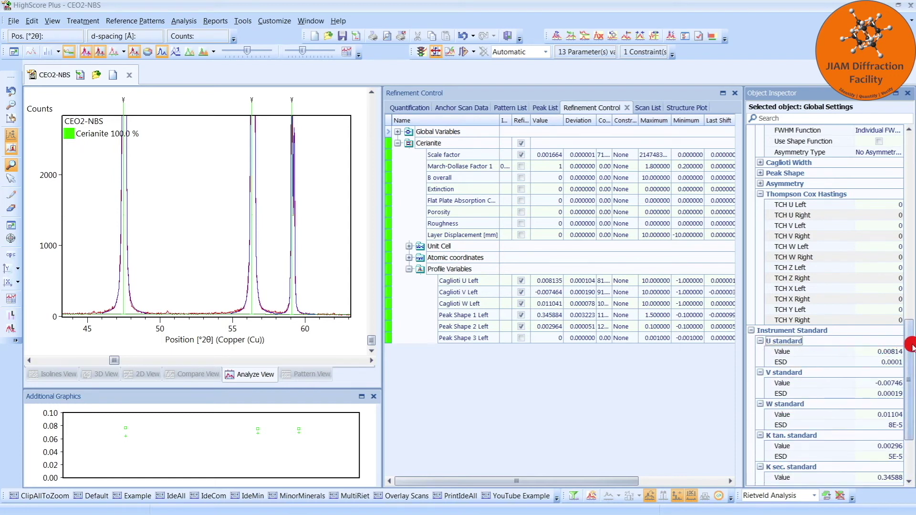
{"action": "left_click_drag", "start_coordinate": [911, 344], "coordinate": [909, 379]}
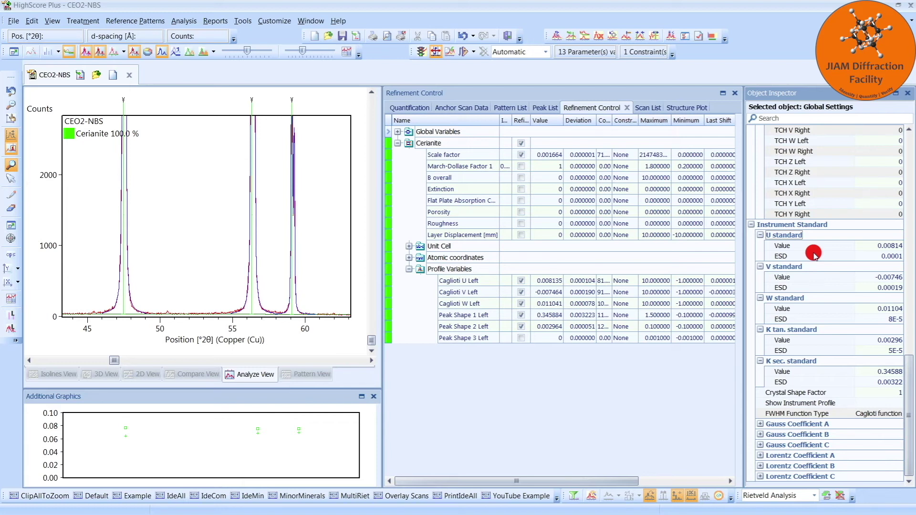
{"action": "right_click", "coordinate": [800, 225]}
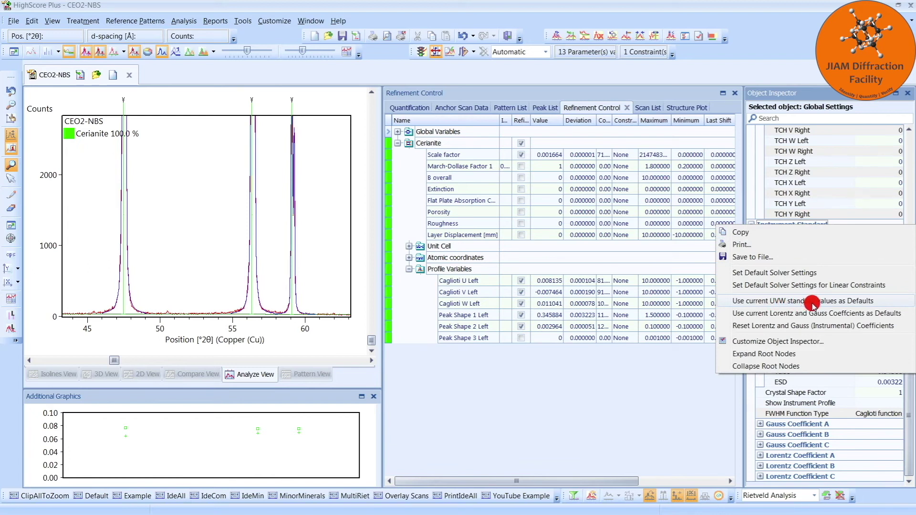
{"action": "left_click", "coordinate": [751, 396]}
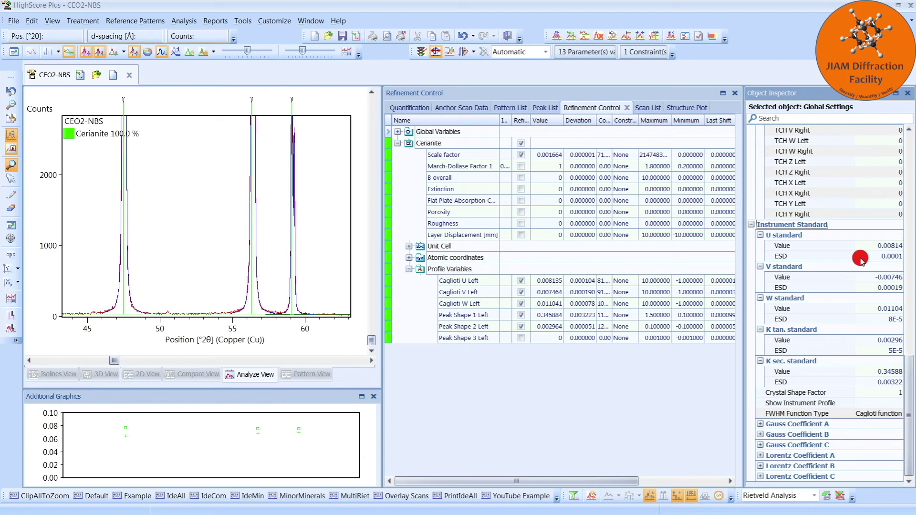
{"action": "left_click", "coordinate": [236, 256]}
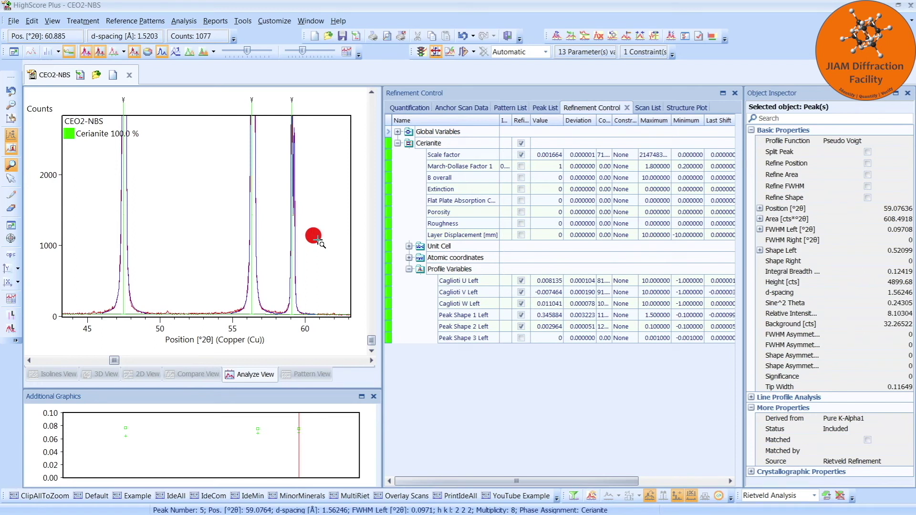
Delete the Cerianite phase, leaving only Global Variables in the refinement list.
{"action": "right_click", "coordinate": [454, 270]}
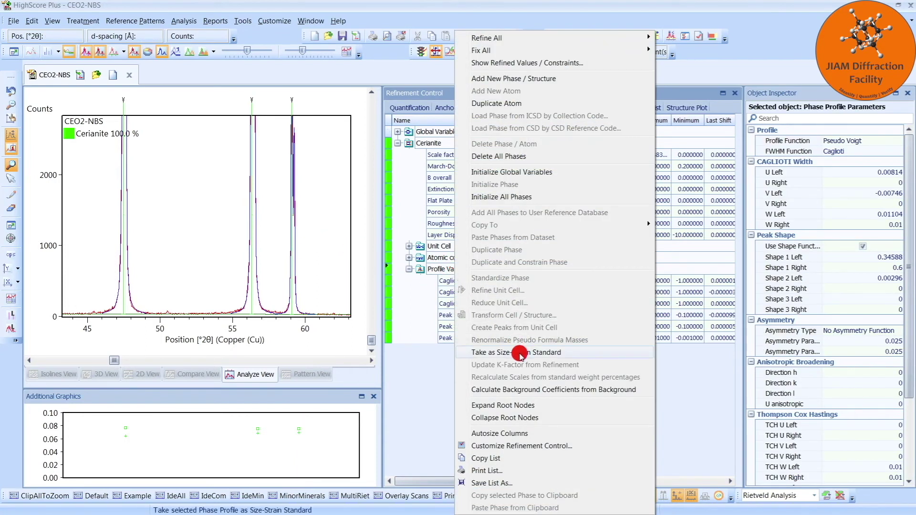
{"action": "left_click", "coordinate": [413, 370]}
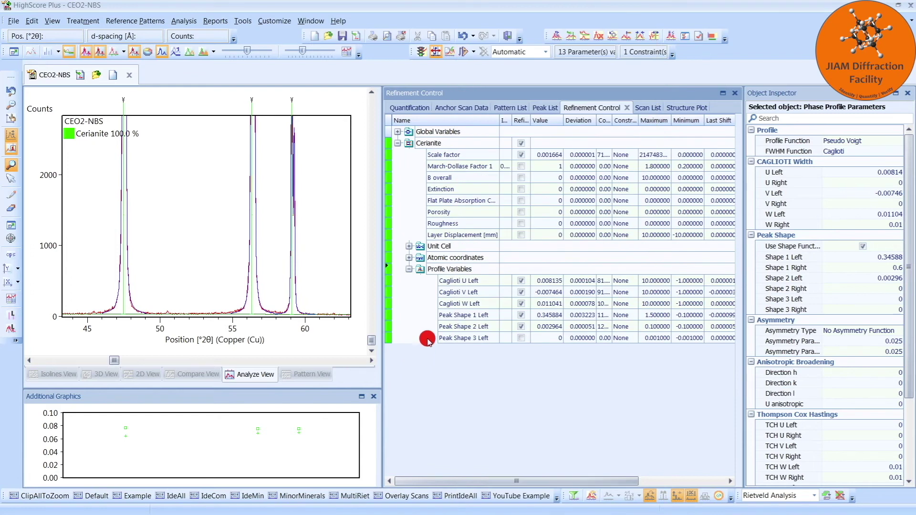
{"action": "right_click", "coordinate": [429, 143]}
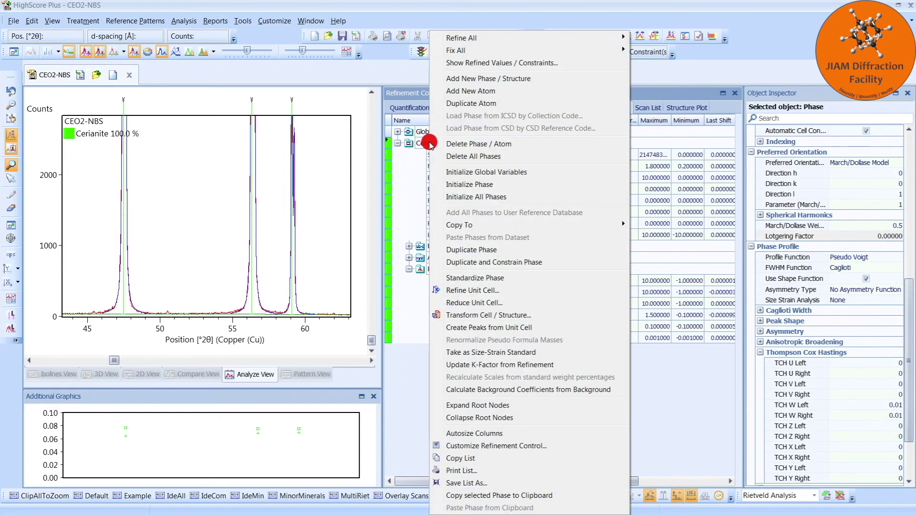
{"action": "left_click", "coordinate": [480, 144]}
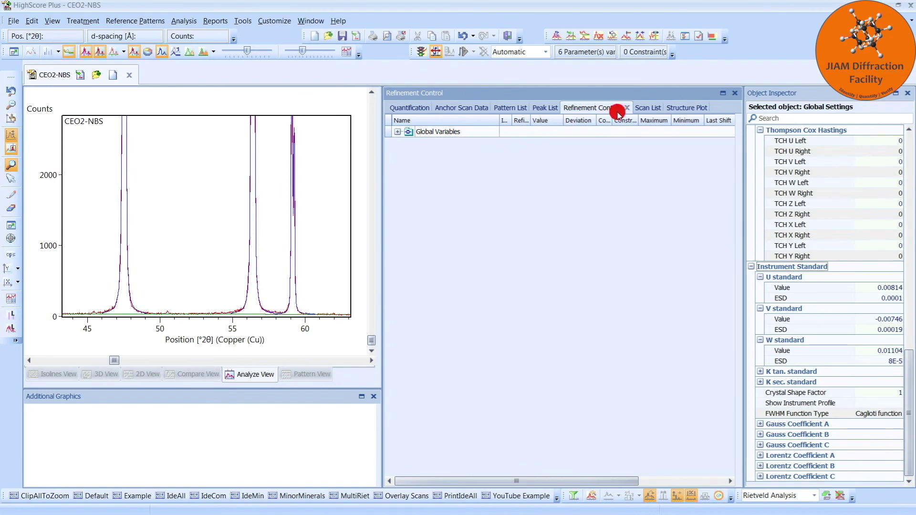
Remove the CEO2-NBS scan from the Scan List so the document is empty.
{"action": "left_click", "coordinate": [646, 108]}
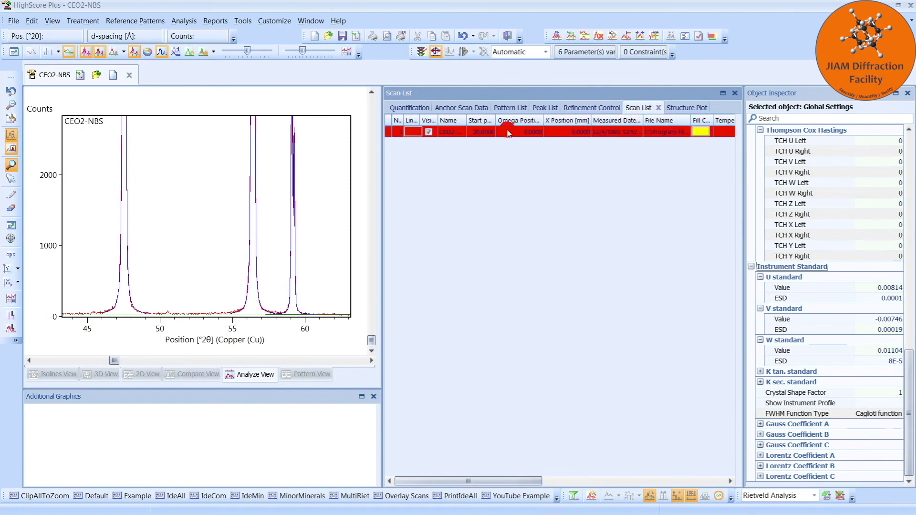
{"action": "right_click", "coordinate": [475, 134]}
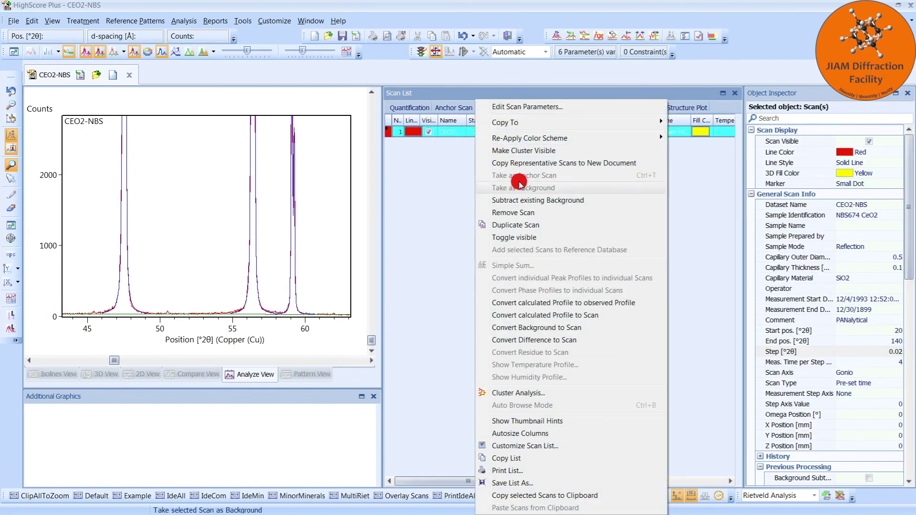
{"action": "left_click", "coordinate": [538, 214]}
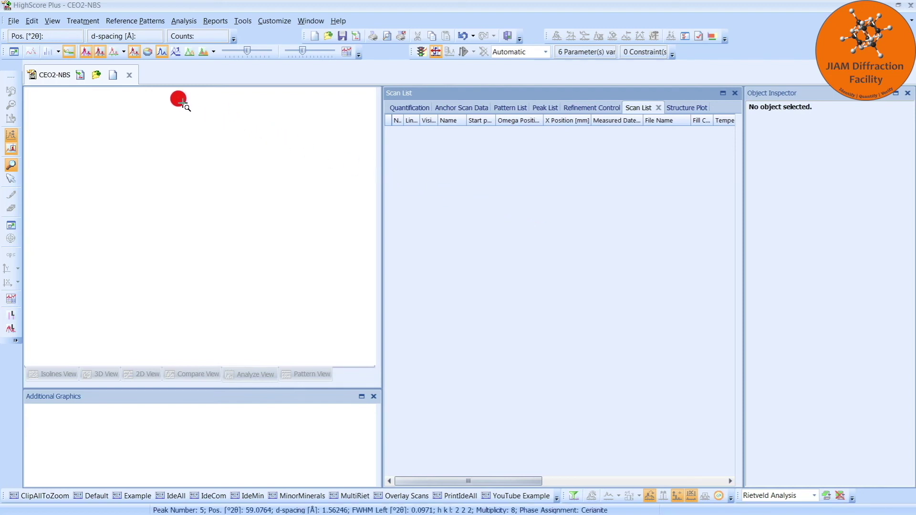
{"action": "left_click", "coordinate": [13, 22]}
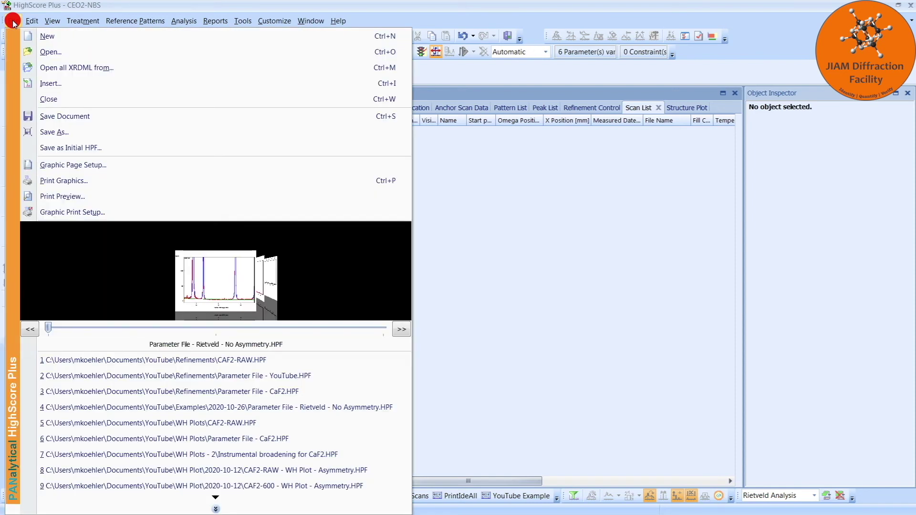
Save the document as 'Parameter File - YouTube.HPF' in the YouTube Refinements folder.
{"action": "left_click", "coordinate": [73, 132]}
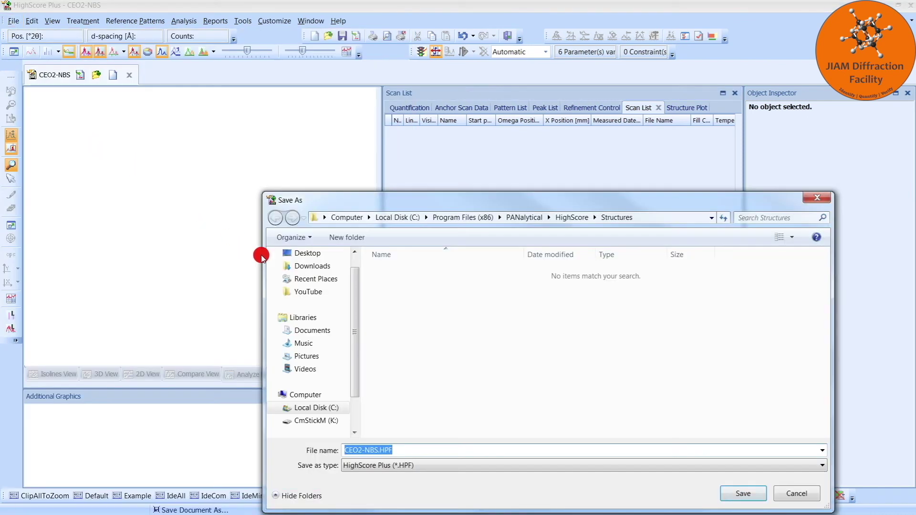
{"action": "left_click", "coordinate": [305, 292]}
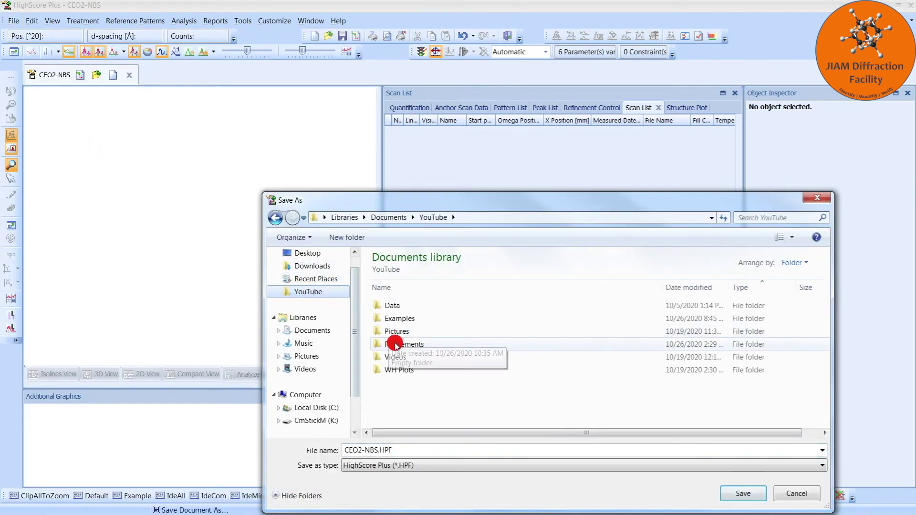
{"action": "double_click", "coordinate": [395, 344]}
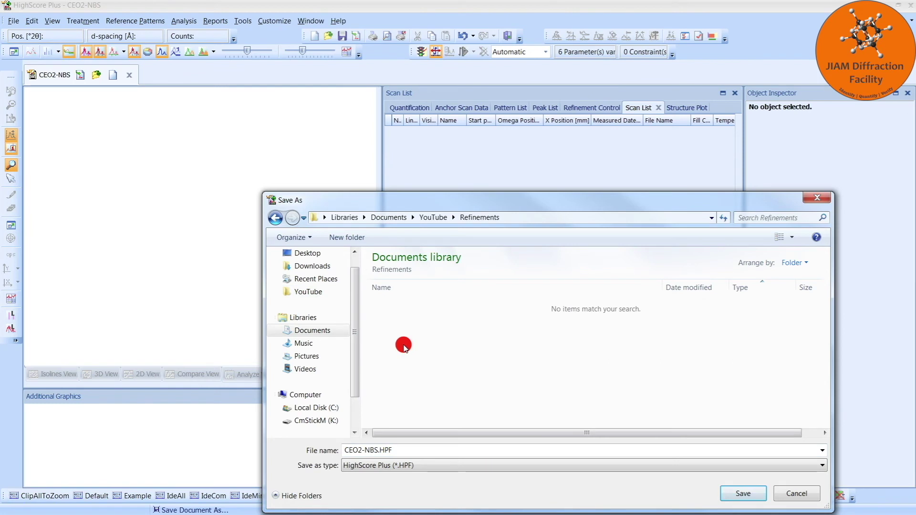
{"action": "double_click", "coordinate": [373, 448]}
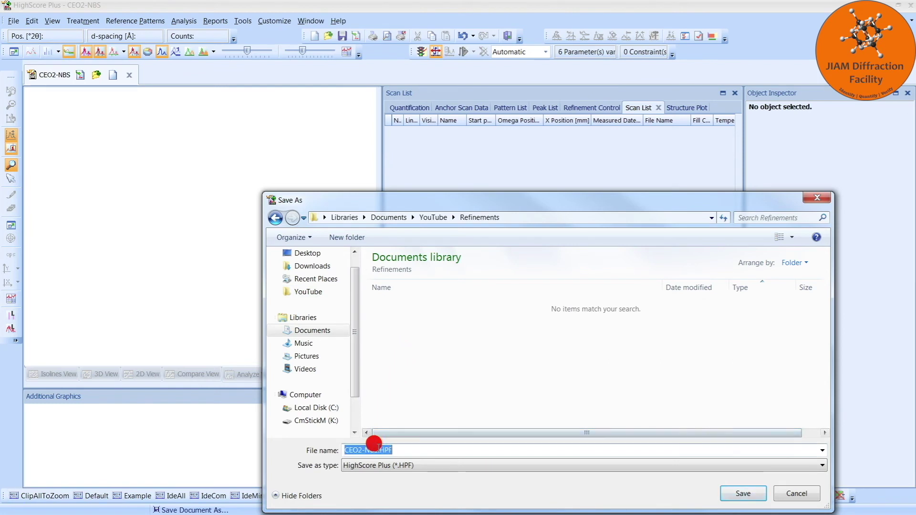
{"action": "left_click_drag", "start_coordinate": [374, 446], "coordinate": [353, 445]}
{"action": "double_click", "coordinate": [374, 443]}
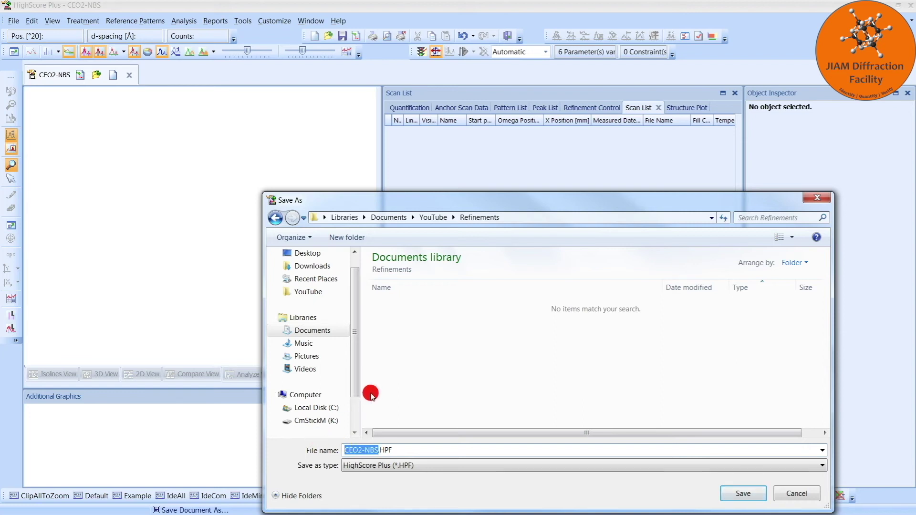
{"action": "type", "text": "Parameter File - "}
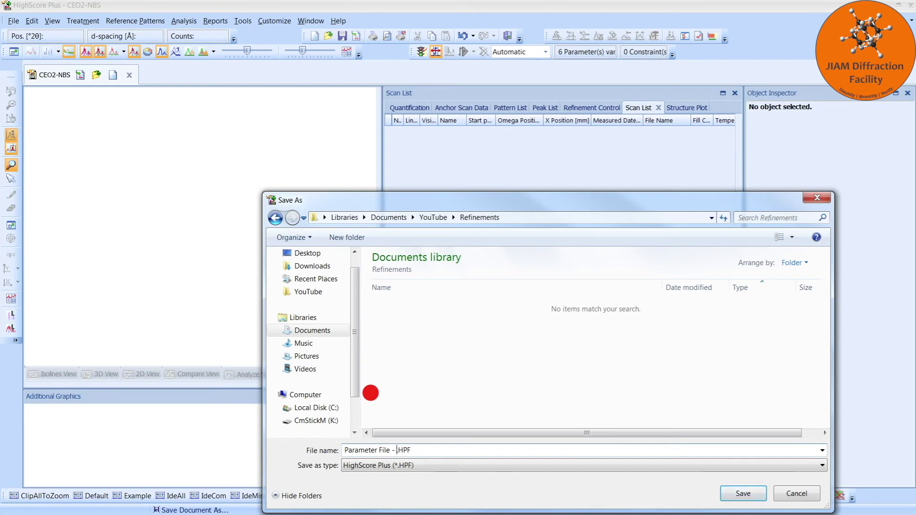
{"action": "type", "text": "1_4 div - 1_2 ass -"}
{"action": "key", "text": "BackSpace"}
{"action": "key", "text": "BackSpace"}
{"action": "key", "text": "BackSpace"}
{"action": "key", "text": "BackSpace"}
{"action": "key", "text": "BackSpace"}
{"action": "key", "text": "BackSpace"}
{"action": "key", "text": "BackSpace"}
{"action": "key", "text": "BackSpace"}
{"action": "key", "text": "BackSpace"}
{"action": "key", "text": "BackSpace"}
{"action": "key", "text": "BackSpace"}
{"action": "key", "text": "BackSpace"}
{"action": "key", "text": "BackSpace"}
{"action": "key", "text": "BackSpace"}
{"action": "key", "text": "BackSpace"}
{"action": "key", "text": "BackSpace"}
{"action": "key", "text": "BackSpace"}
{"action": "key", "text": "BackSpace"}
{"action": "key", "text": "BackSpace"}
{"action": "key", "text": "BackSpace"}
{"action": "type", "text": "YouTube"}
{"action": "key", "text": "Return"}
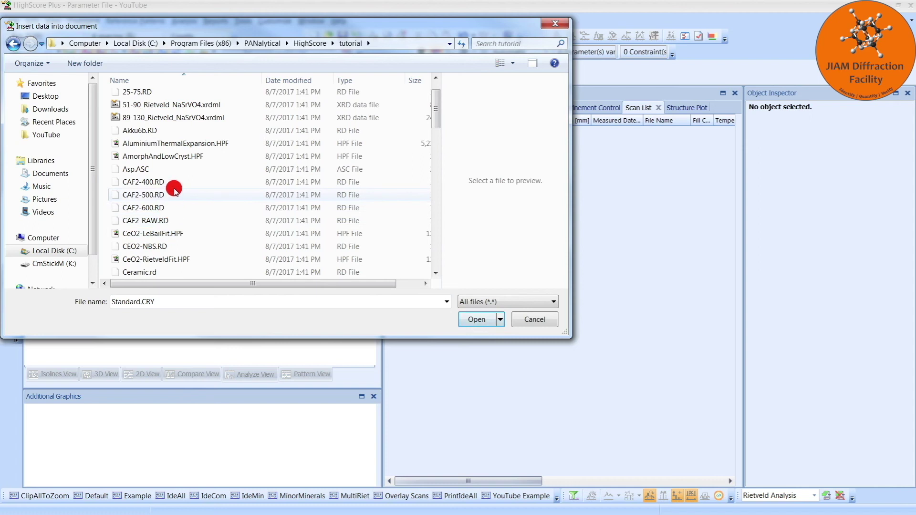
Insert the CAF2-RAW.RD pattern from the HighScore tutorial folder.
{"action": "double_click", "coordinate": [164, 221]}
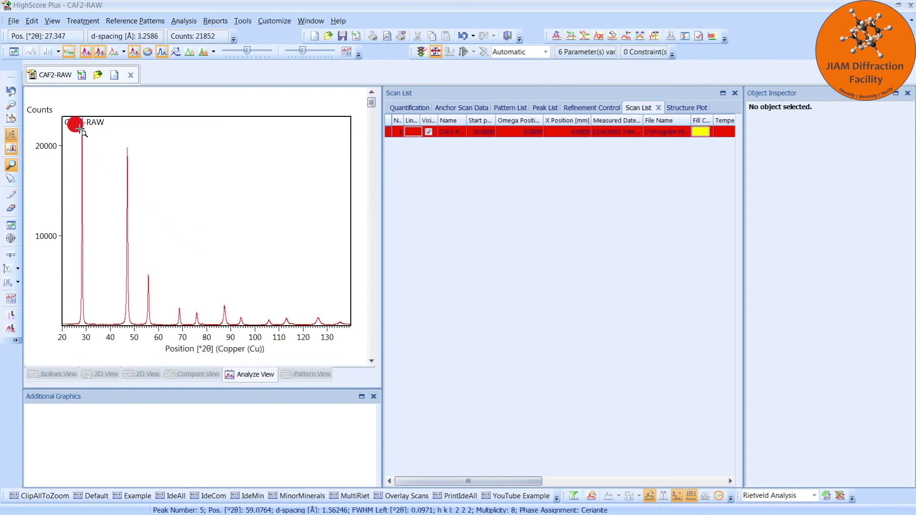
Save the document as CAF2-RAW.HPF in the Refinements folder.
{"action": "left_click", "coordinate": [14, 21]}
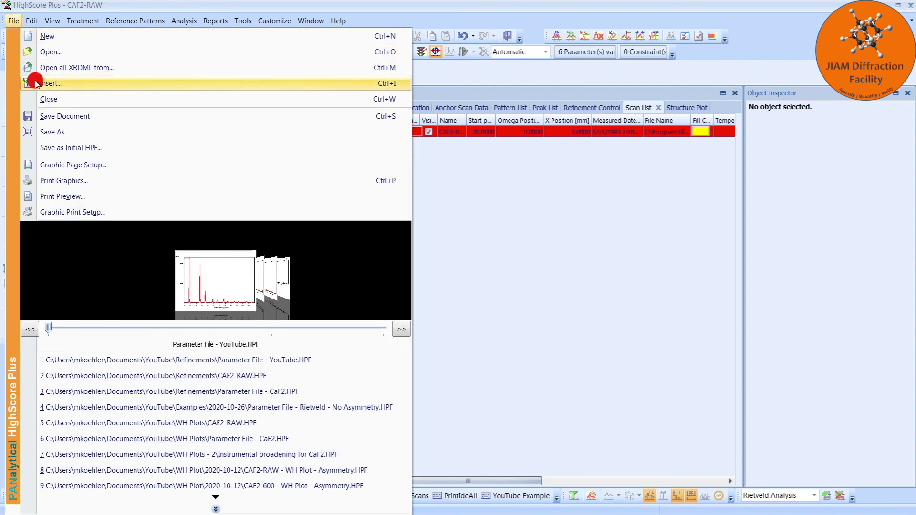
{"action": "left_click", "coordinate": [64, 133]}
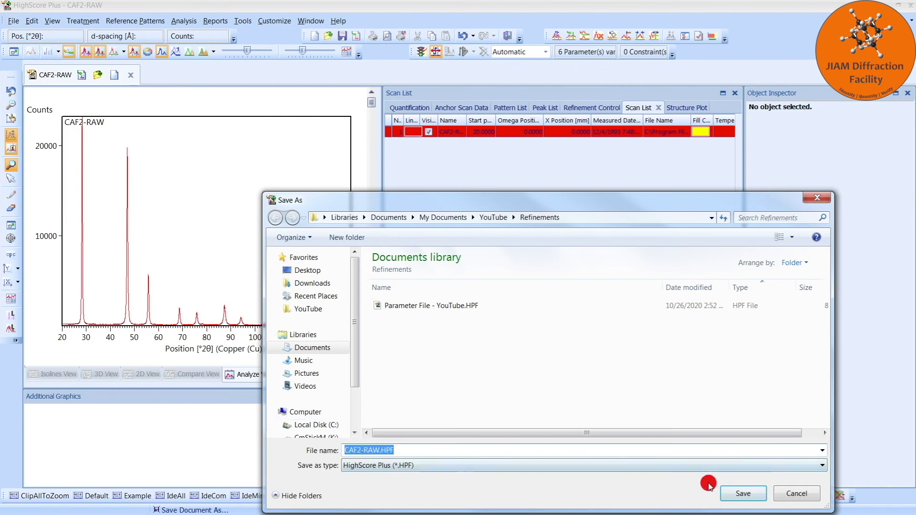
{"action": "left_click", "coordinate": [741, 494]}
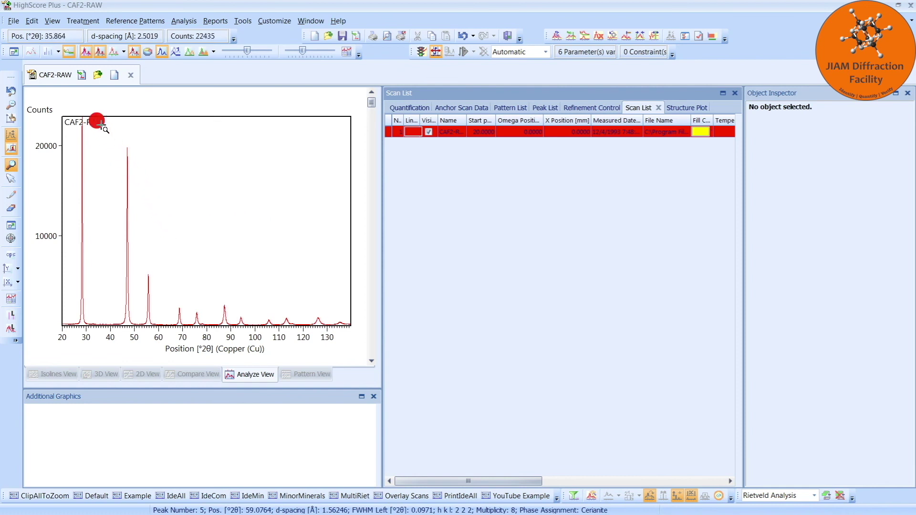
Import the Fluorite structure from HighScore's Structures > Standard.CRY into the CAF2-RAW document.
{"action": "left_click", "coordinate": [81, 75]}
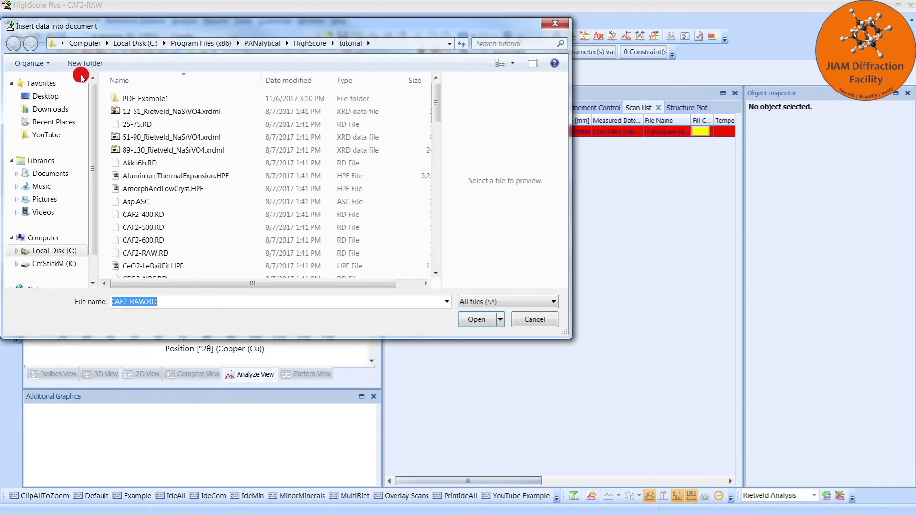
{"action": "left_click", "coordinate": [307, 44]}
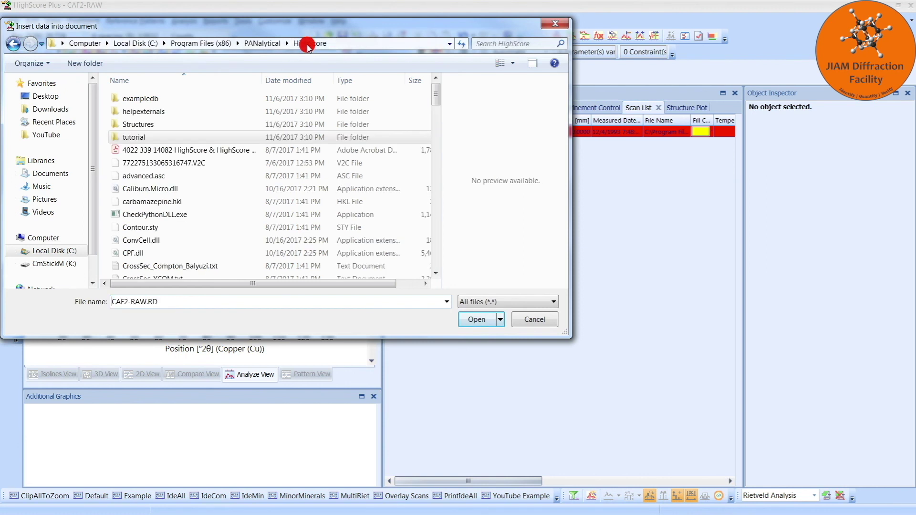
{"action": "double_click", "coordinate": [144, 126]}
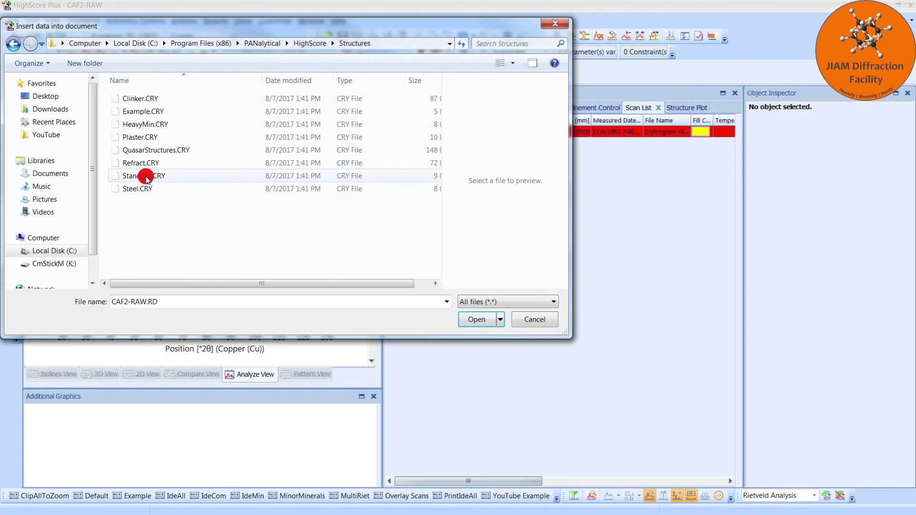
{"action": "double_click", "coordinate": [144, 176]}
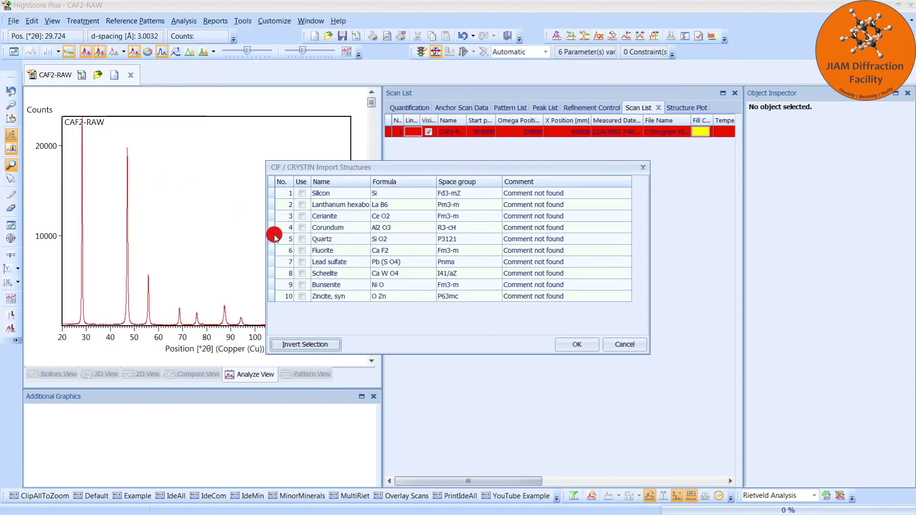
{"action": "left_click", "coordinate": [303, 254]}
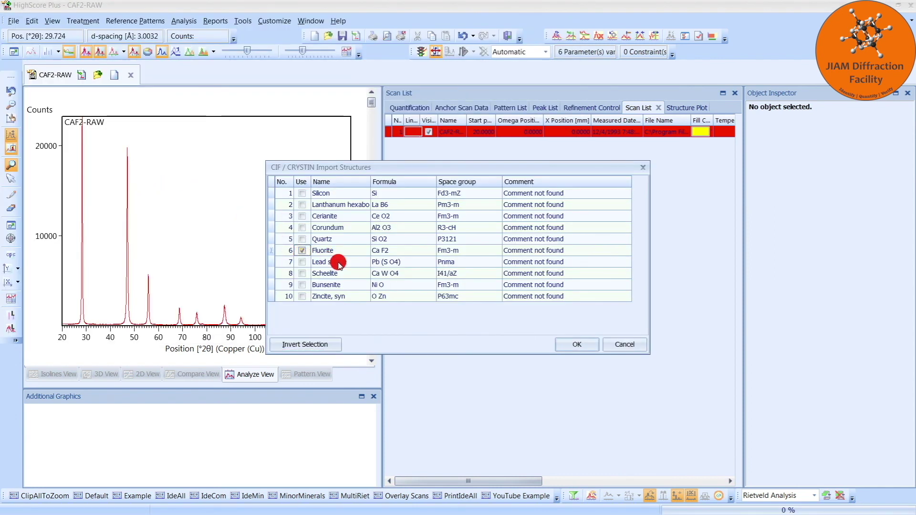
{"action": "left_click", "coordinate": [579, 347]}
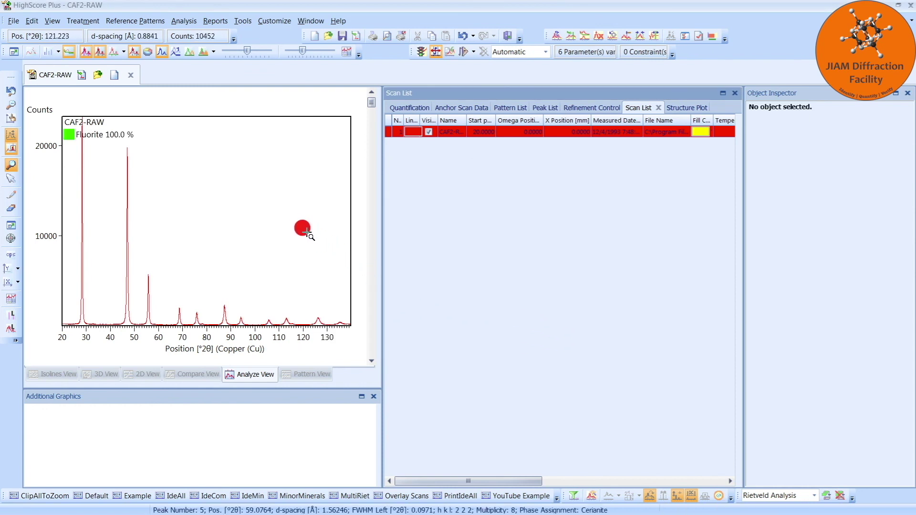
{"action": "right_click", "coordinate": [233, 193]}
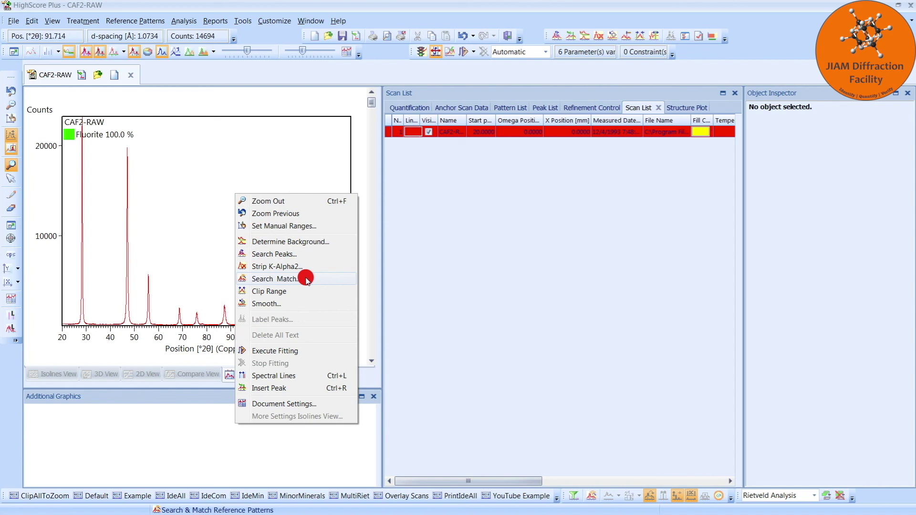
{"action": "left_click", "coordinate": [285, 167]}
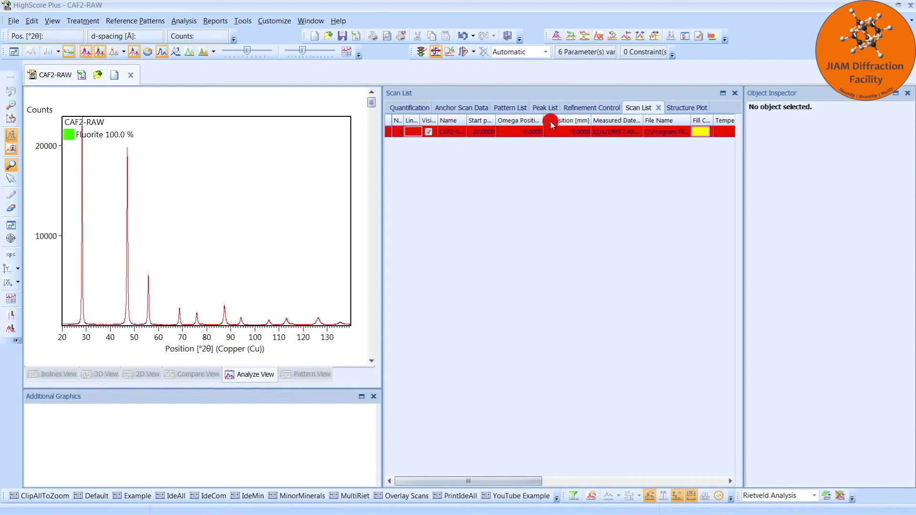
Set Fluorite's size-strain analysis to Size and Strain and run the Size-Strain Analysis R phase fit.
{"action": "left_click", "coordinate": [599, 106]}
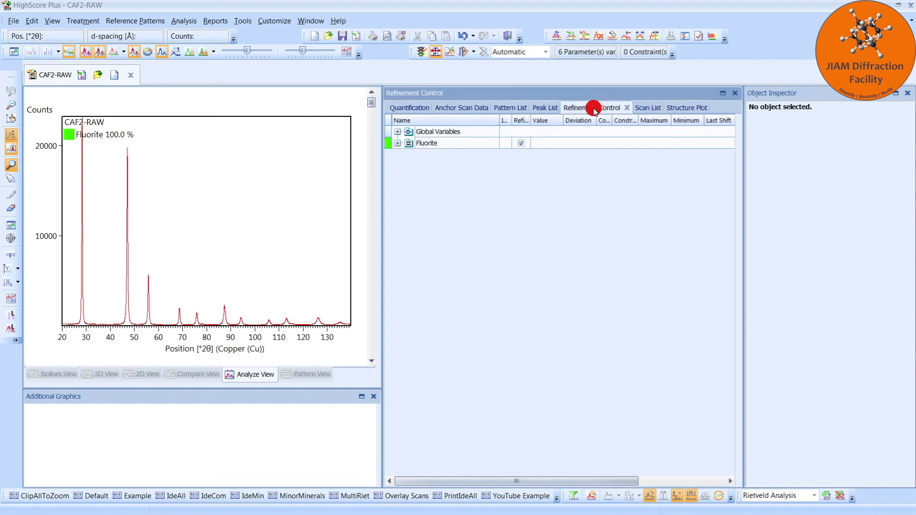
{"action": "left_click", "coordinate": [430, 144]}
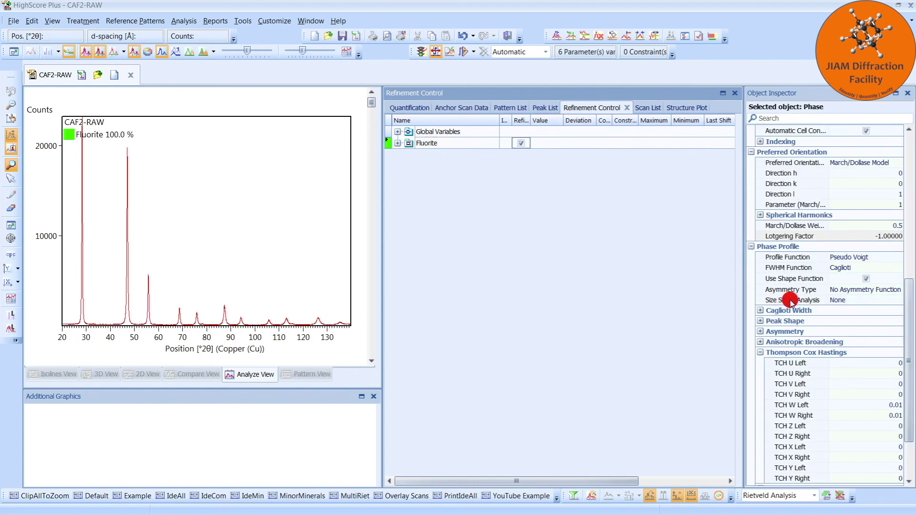
{"action": "left_click", "coordinate": [847, 301]}
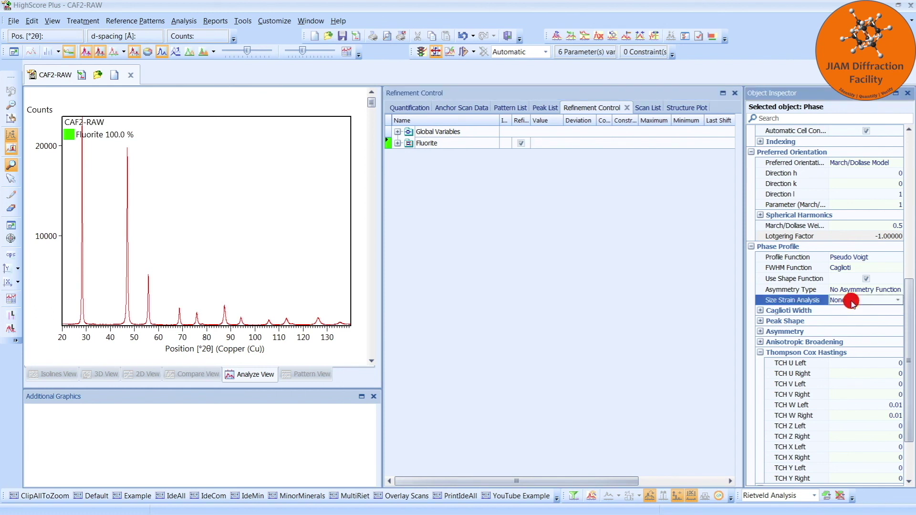
{"action": "left_click", "coordinate": [854, 301]}
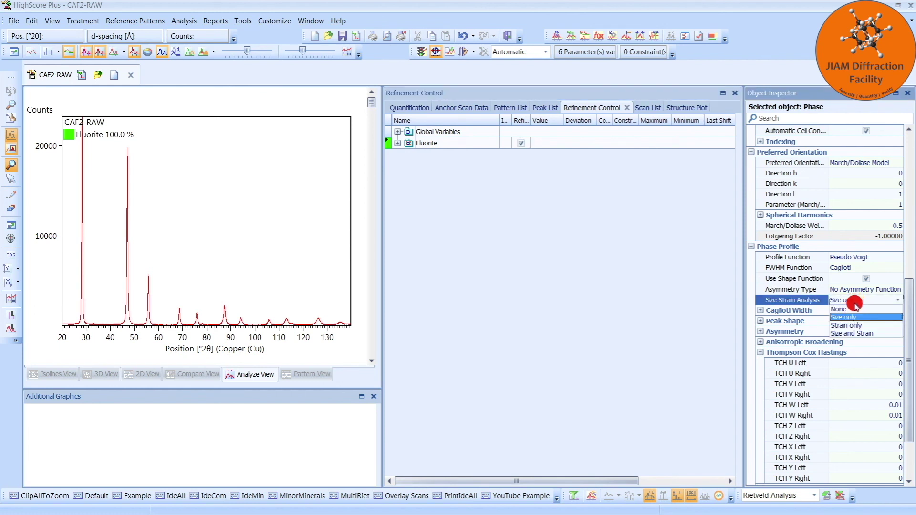
{"action": "left_click", "coordinate": [857, 334]}
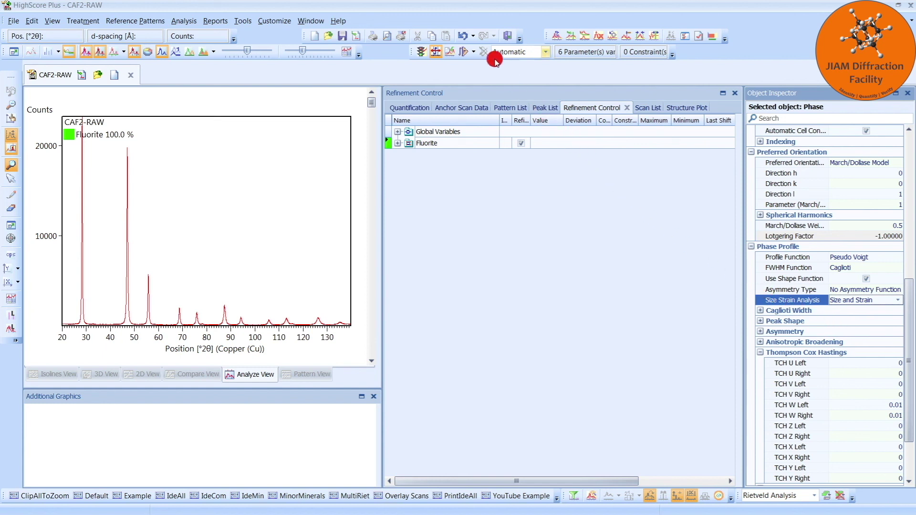
{"action": "left_click", "coordinate": [474, 52]}
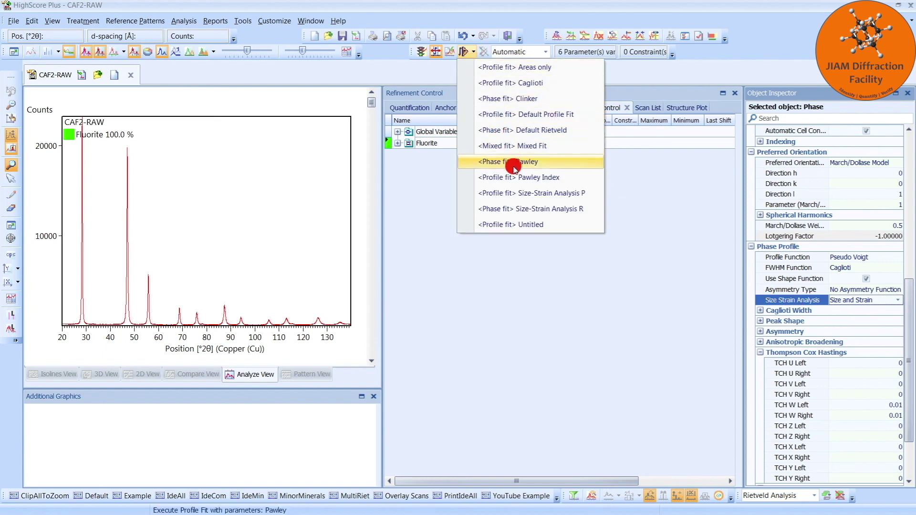
{"action": "left_click", "coordinate": [541, 210]}
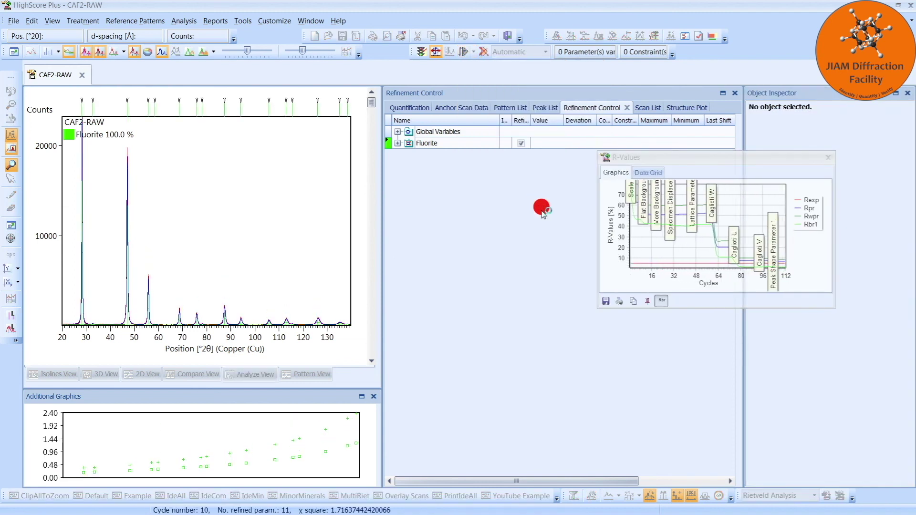
Expand Fluorite's Derived Data, showing crystallite size 305.9 Å and micro strain 0.241 %.
{"action": "left_click", "coordinate": [432, 142]}
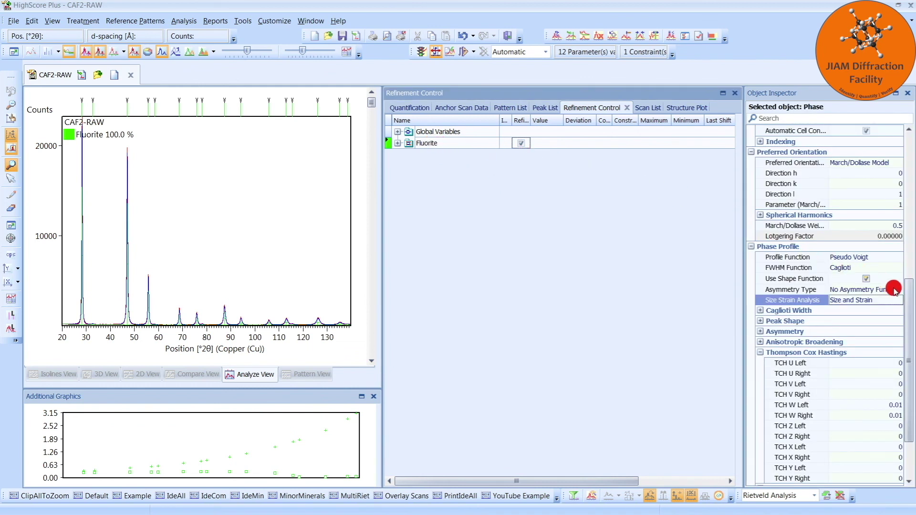
{"action": "left_click_drag", "start_coordinate": [906, 296], "coordinate": [909, 343]}
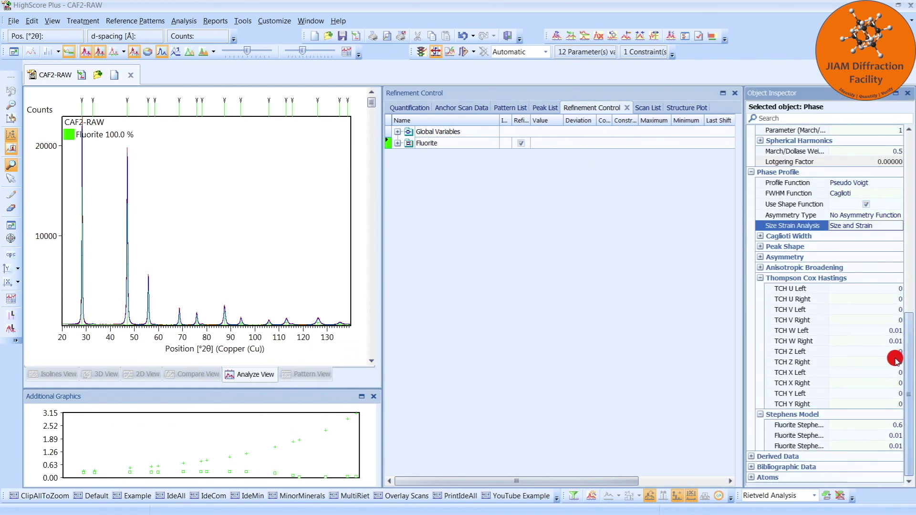
{"action": "left_click", "coordinate": [751, 458]}
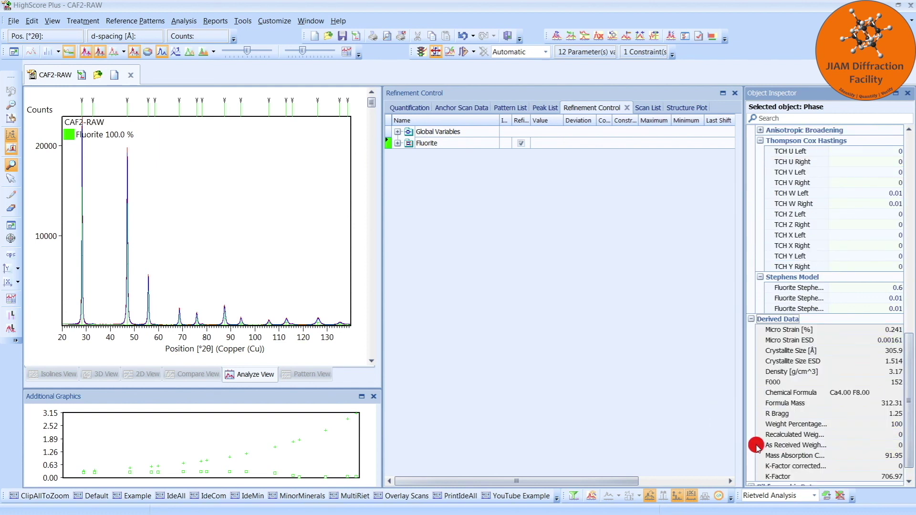